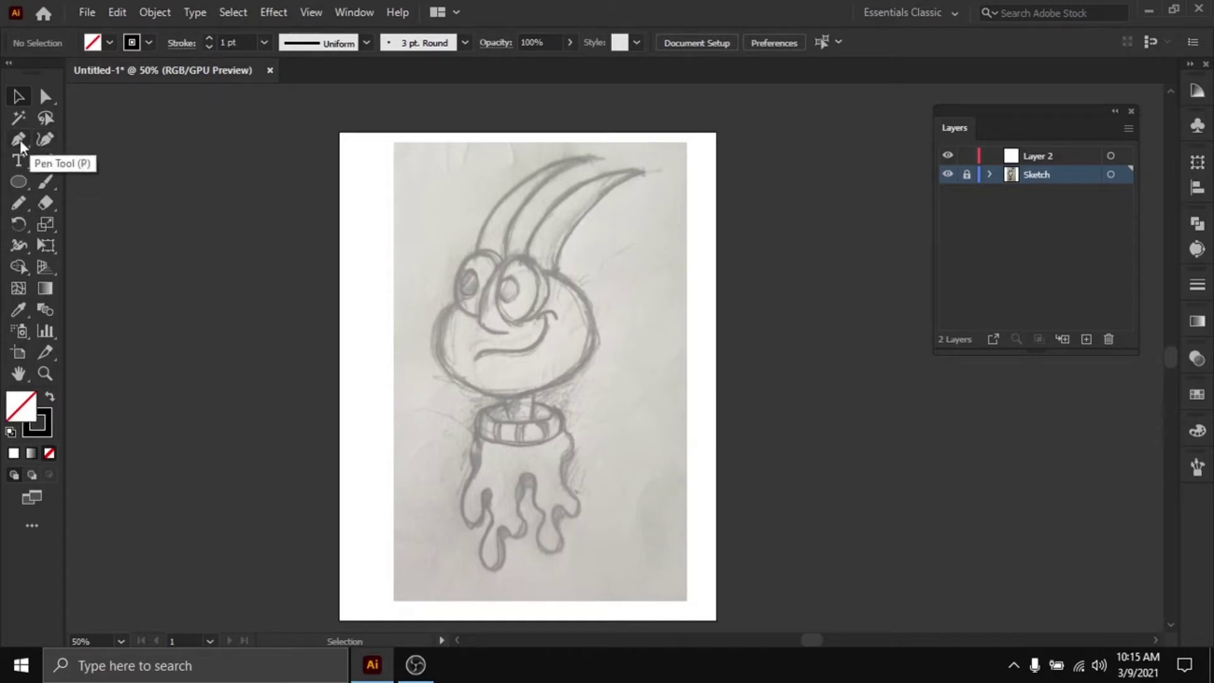
Make Layer 2 the active layer for tracing with the Pen tool
{"action": "left_click", "coordinate": [20, 138]}
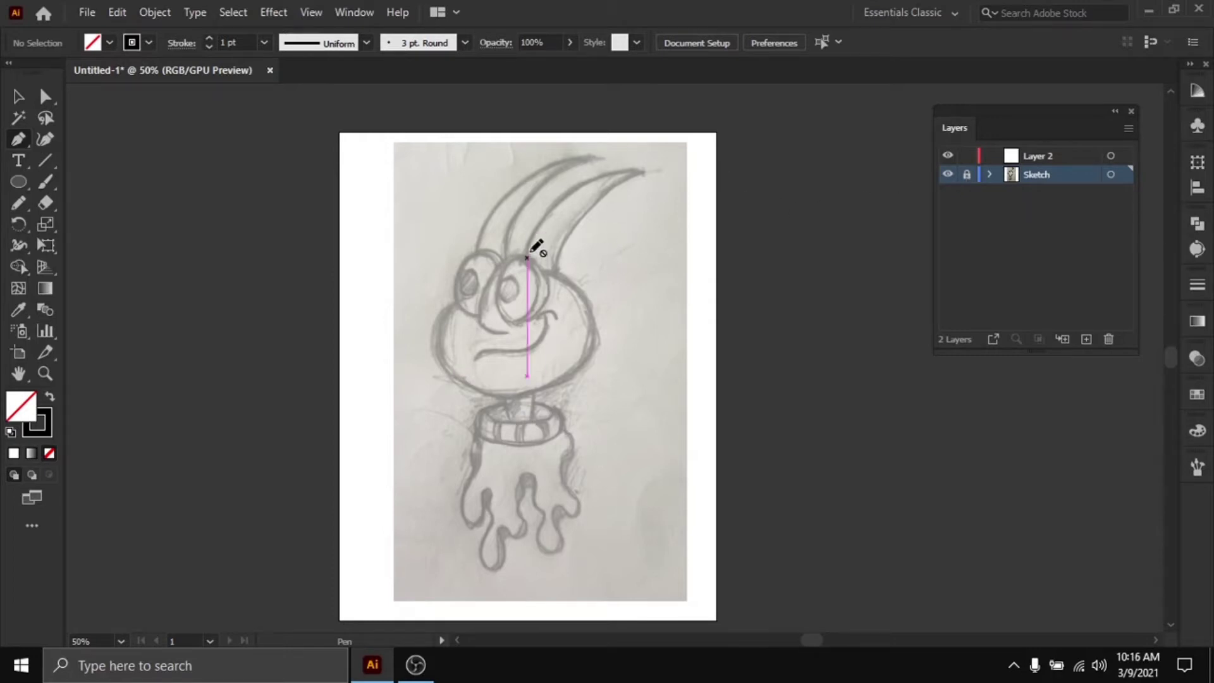
{"action": "left_click", "coordinate": [1052, 158]}
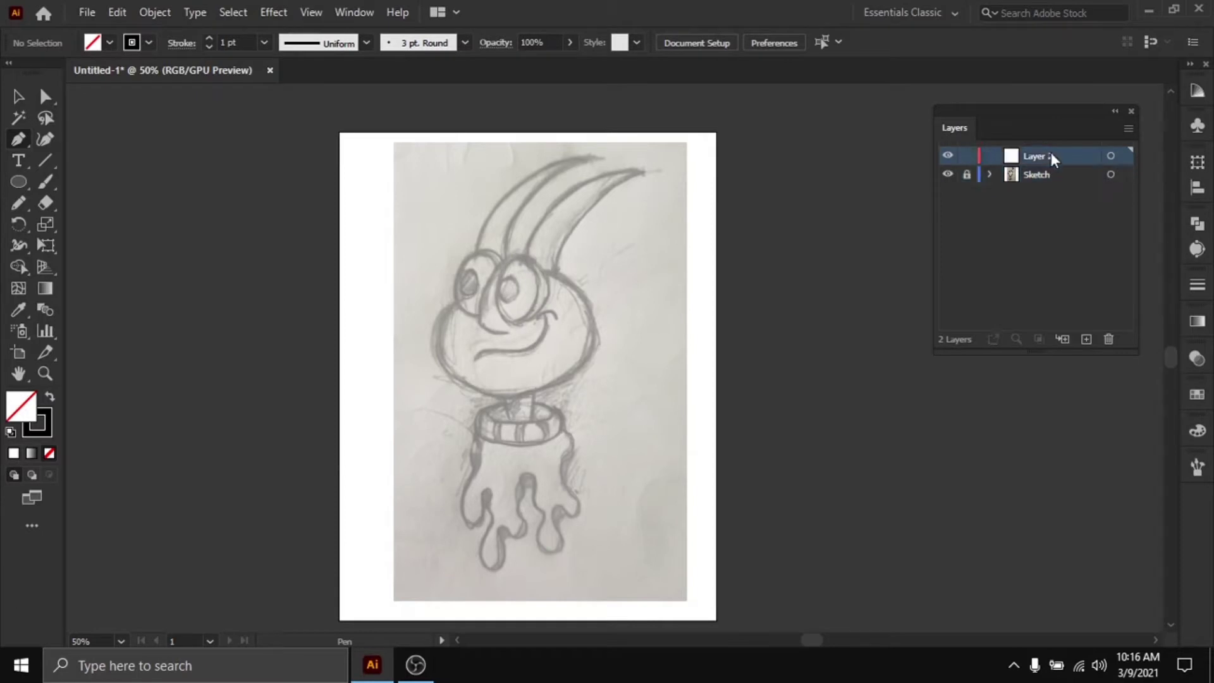
{"action": "left_click", "coordinate": [363, 215]}
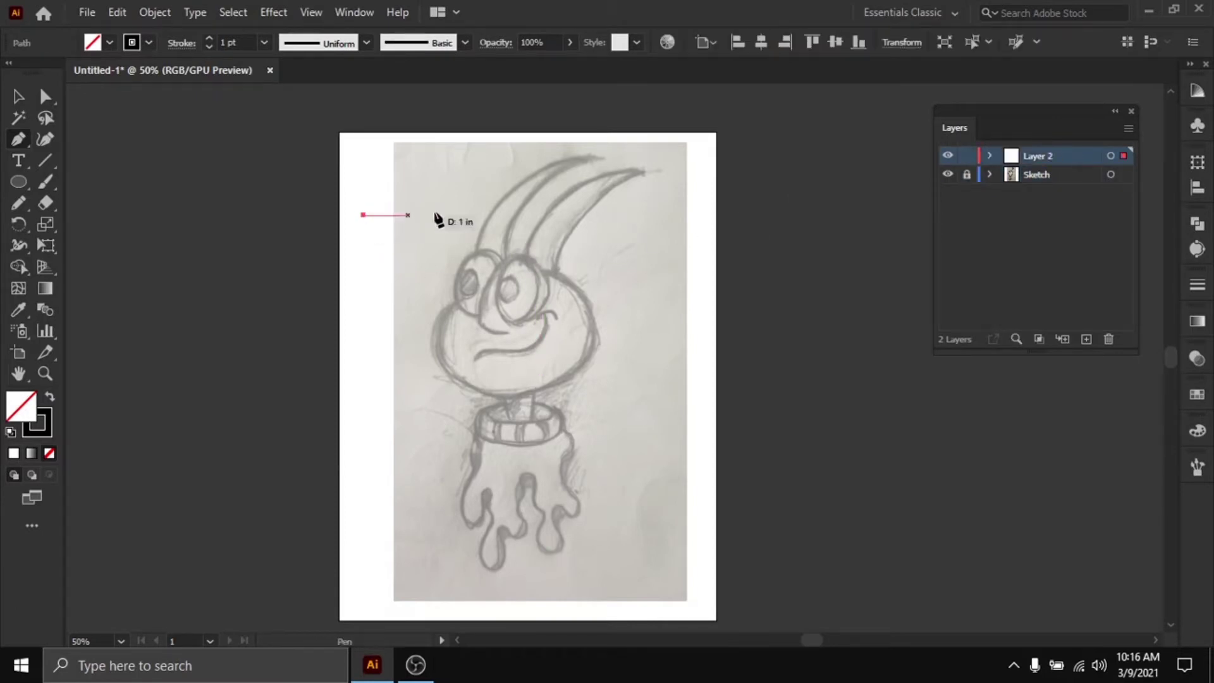
{"action": "left_click", "coordinate": [547, 216]}
{"action": "left_click", "coordinate": [668, 215]}
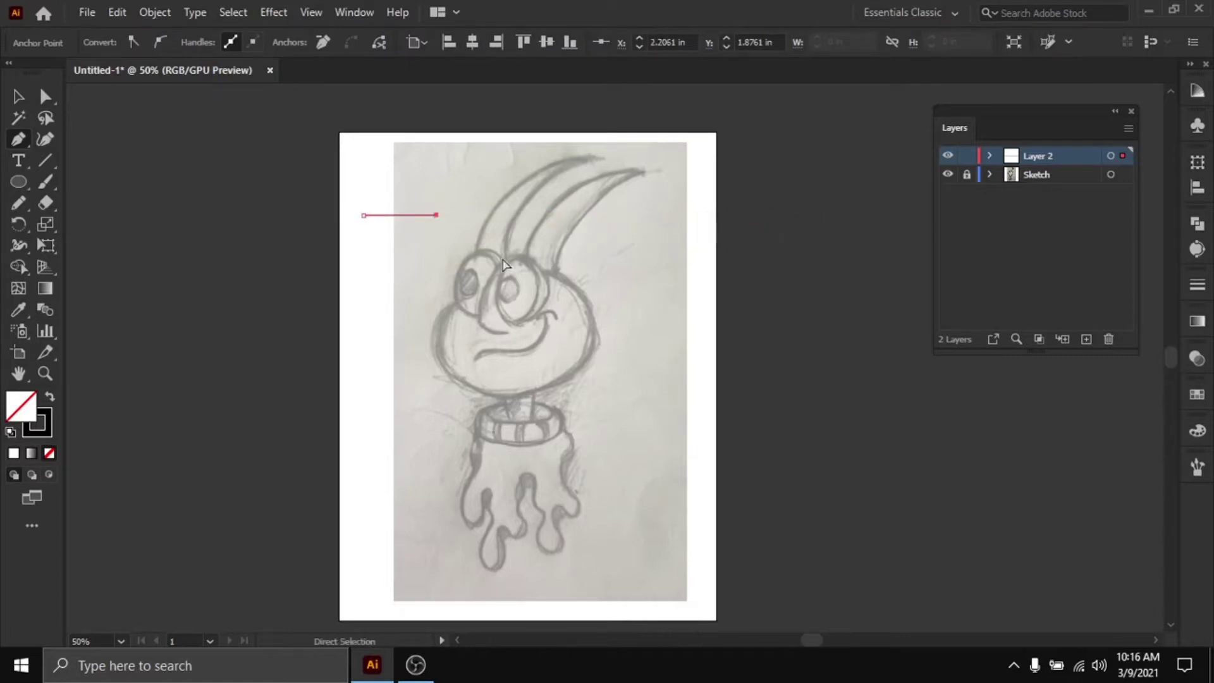
{"action": "key", "text": "ctrl+z"}
{"action": "key", "text": "ctrl+z"}
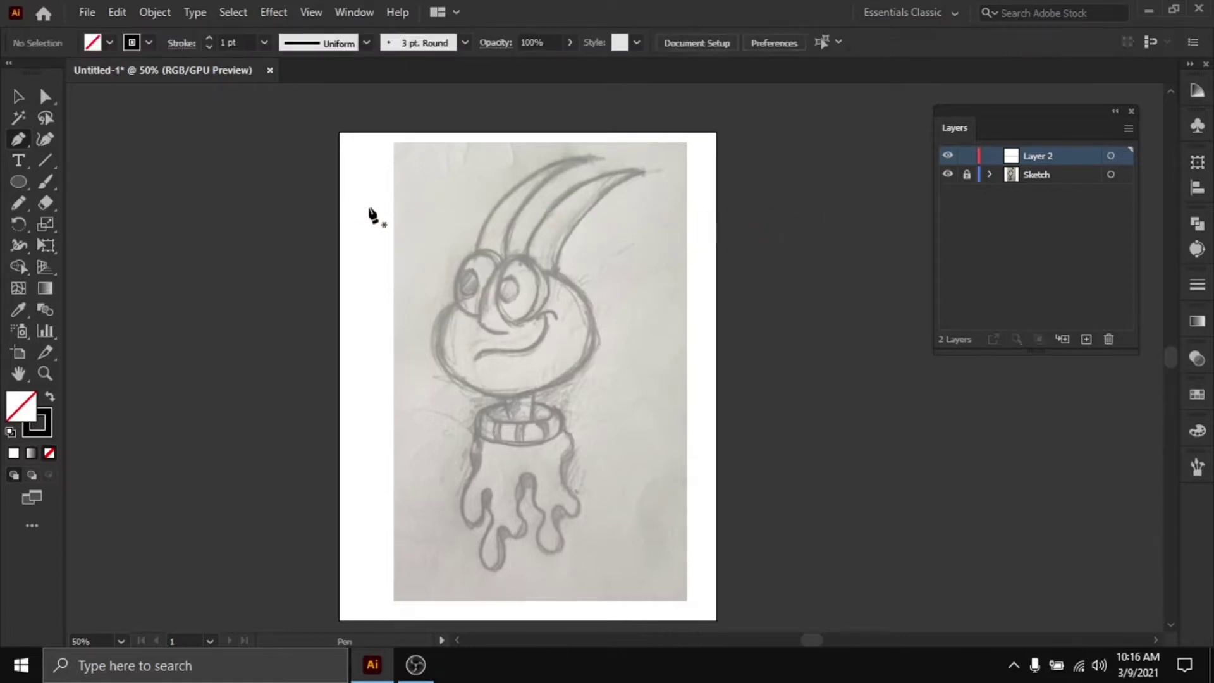
{"action": "scroll", "coordinate": [373, 215], "scroll_direction": "up", "scroll_amount": 4}
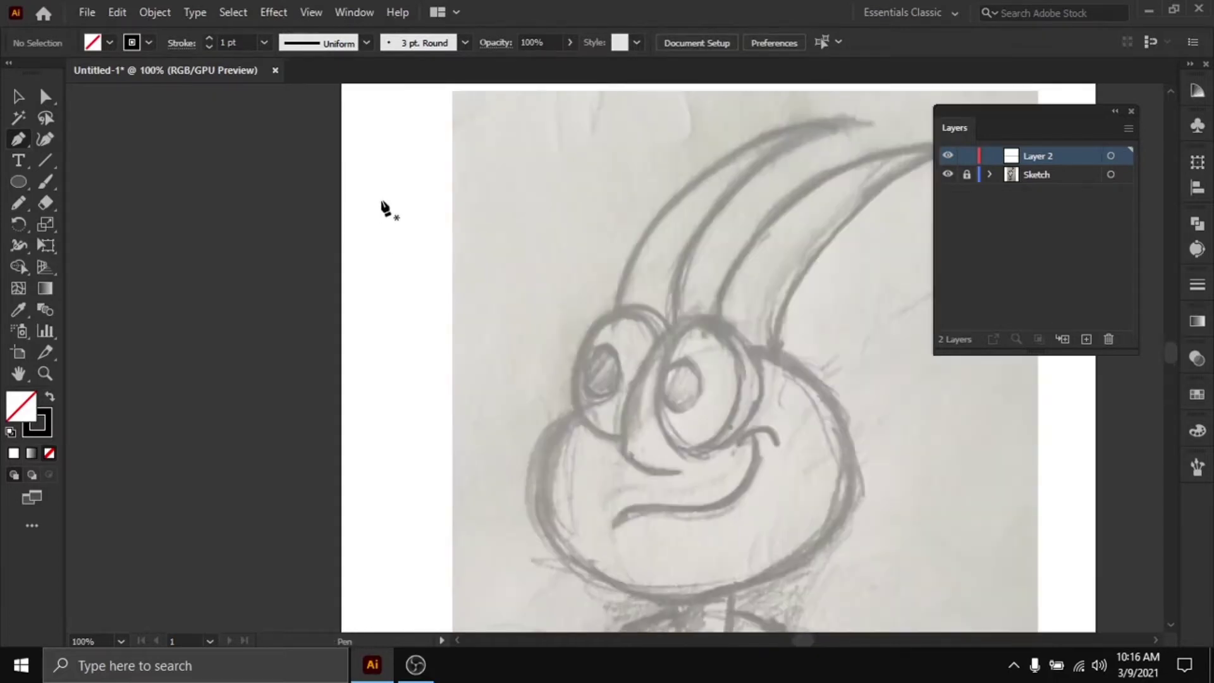
{"action": "left_click", "coordinate": [380, 200]}
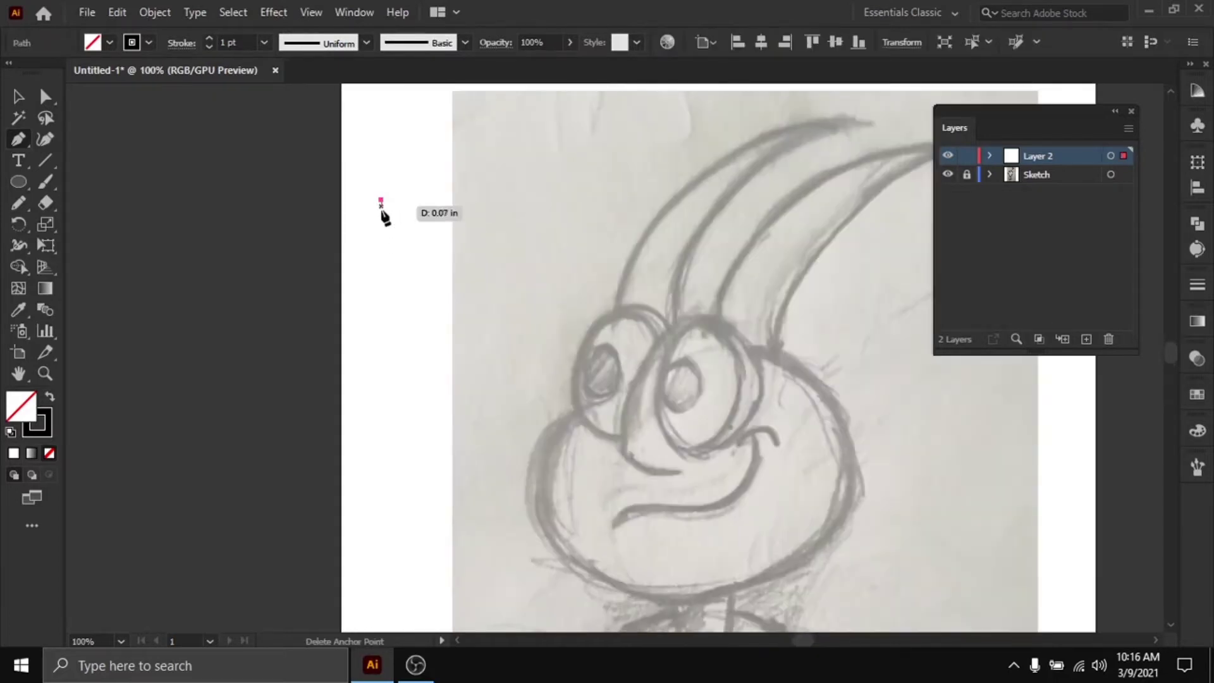
{"action": "left_click", "coordinate": [382, 409]}
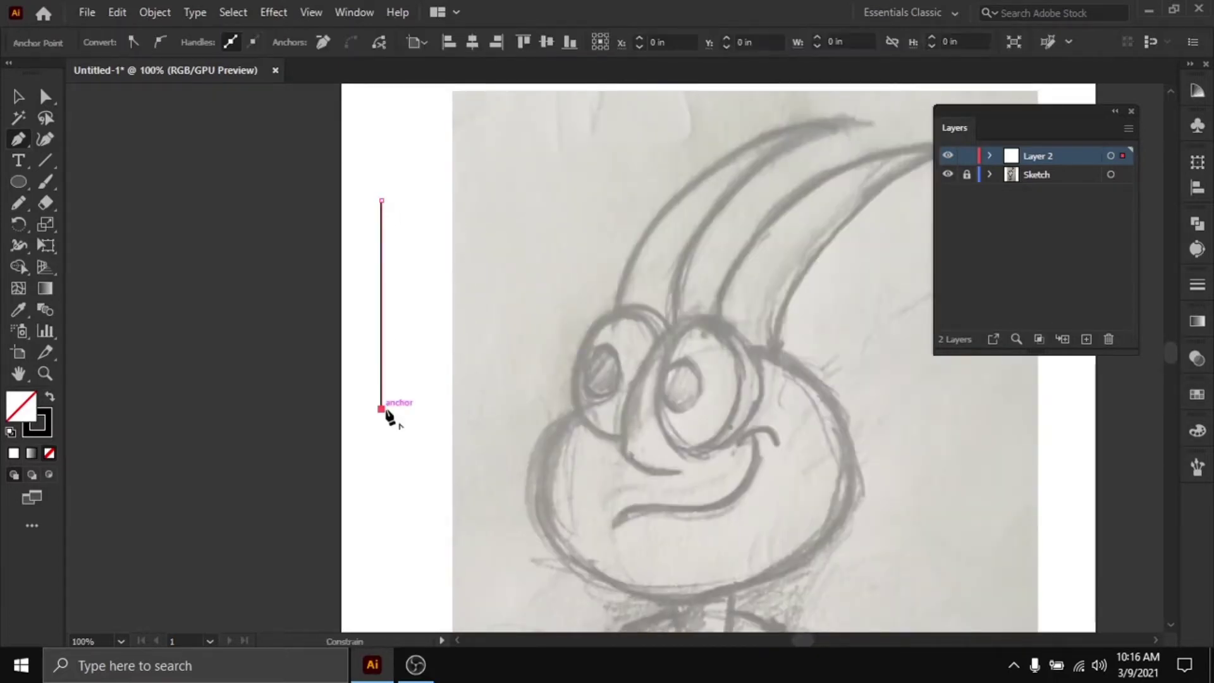
{"action": "left_click", "coordinate": [583, 408]}
{"action": "left_click", "coordinate": [584, 185]}
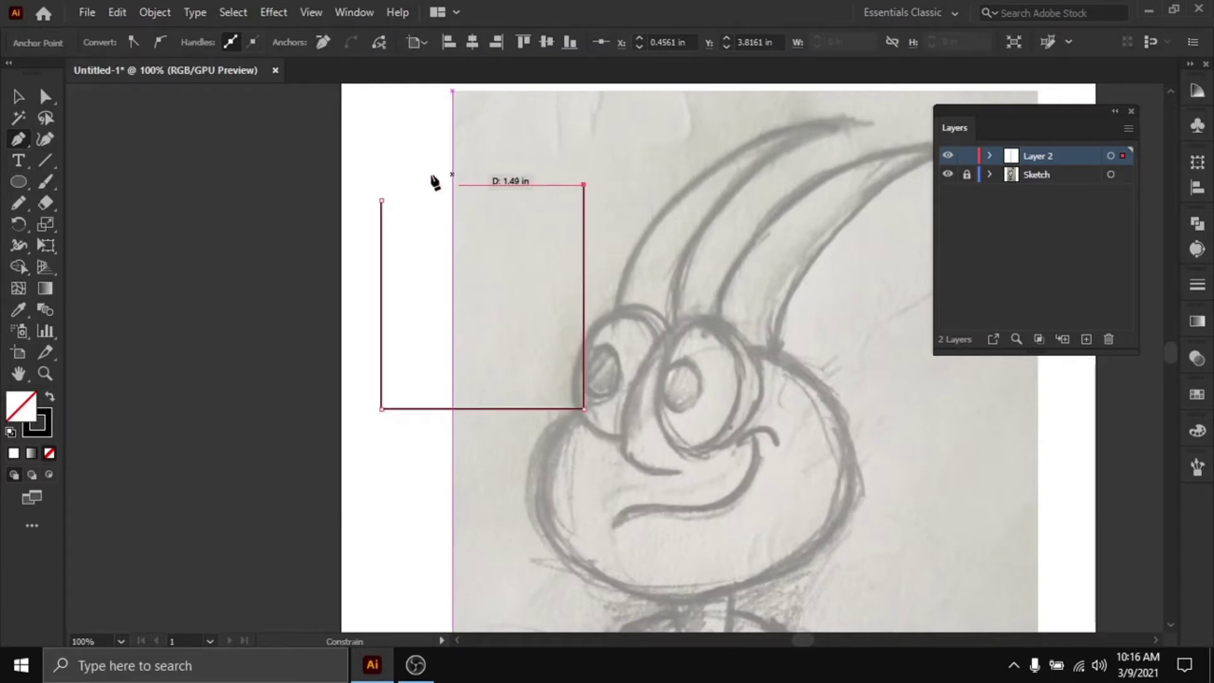
{"action": "left_click", "coordinate": [341, 185]}
{"action": "left_click", "coordinate": [340, 389]}
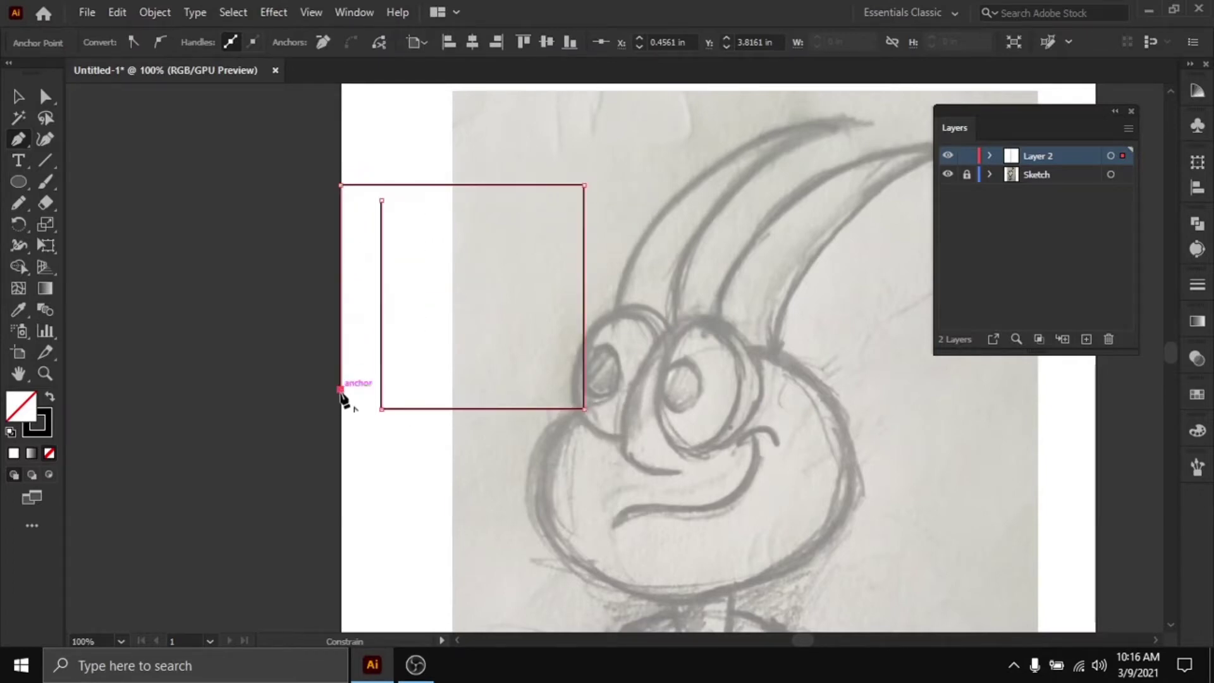
{"action": "left_click", "coordinate": [340, 482]}
{"action": "left_click", "coordinate": [452, 481]}
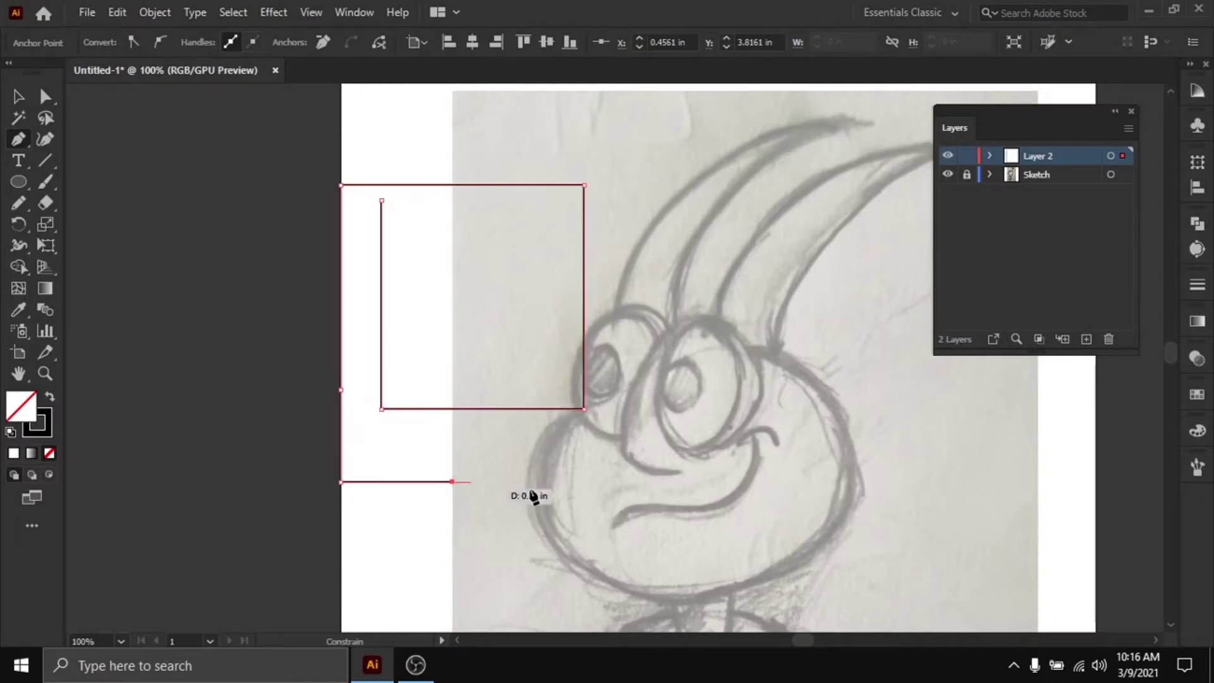
{"action": "left_click", "coordinate": [583, 482]}
{"action": "left_click", "coordinate": [650, 415]}
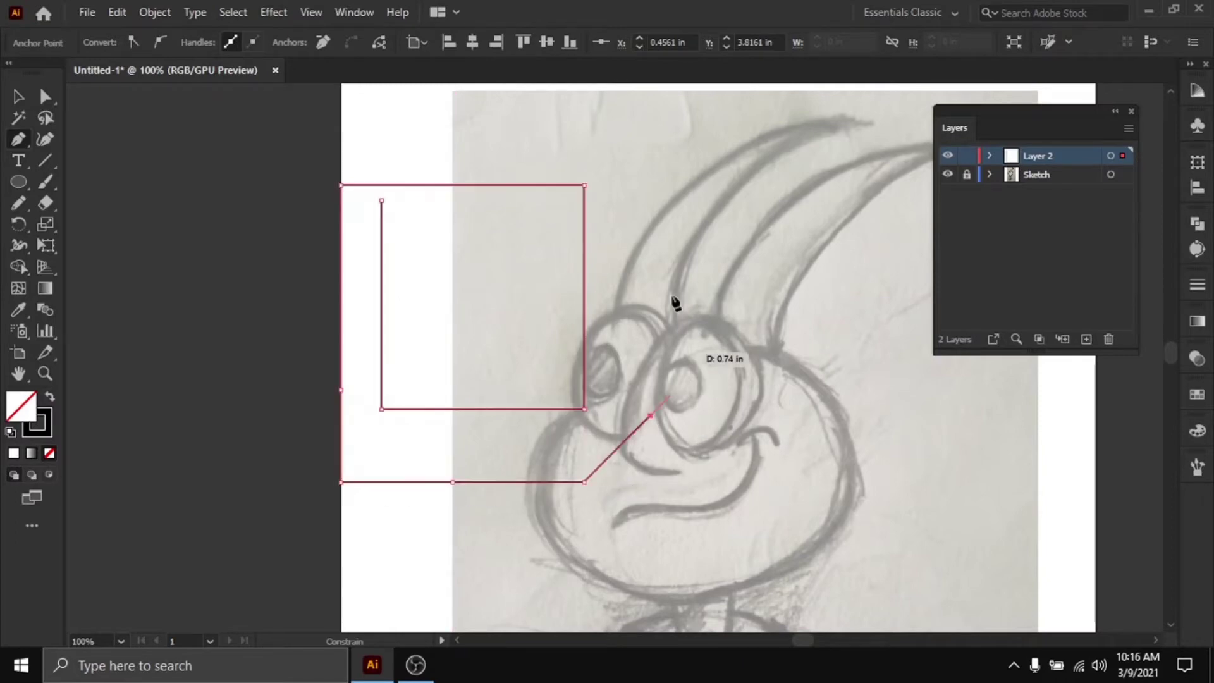
{"action": "left_click", "coordinate": [650, 235]}
{"action": "left_click", "coordinate": [651, 146]}
{"action": "left_click", "coordinate": [511, 146]}
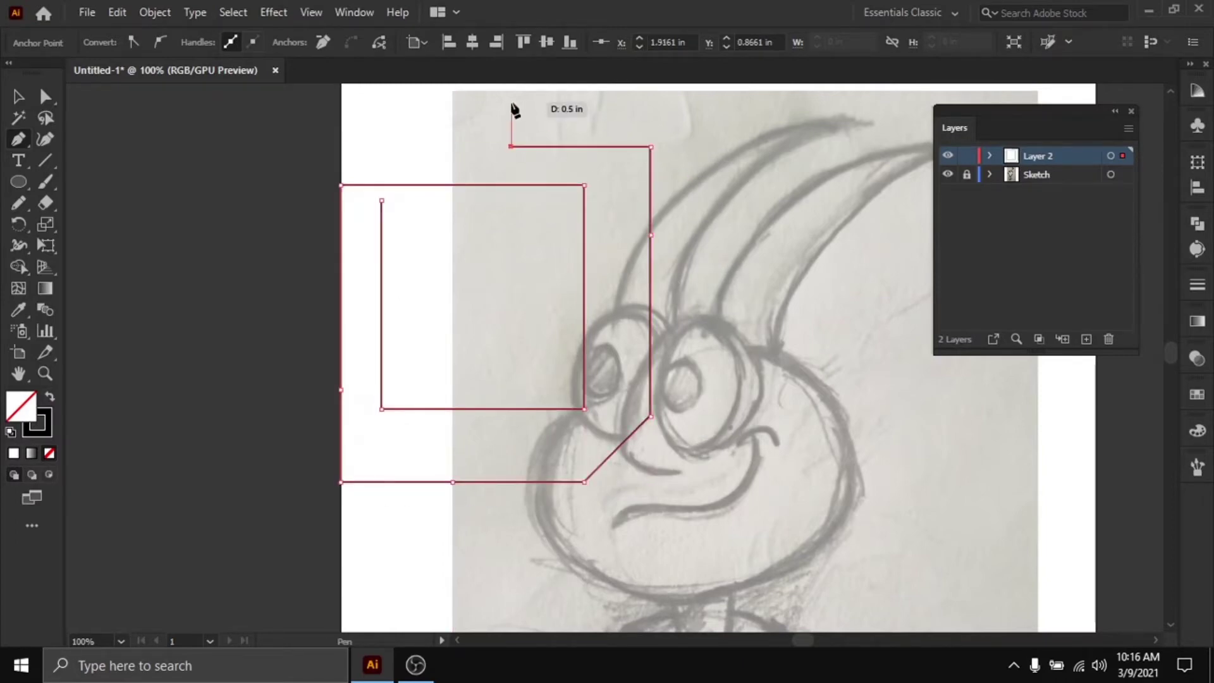
{"action": "key", "text": "ctrl+z"}
{"action": "key", "text": "ctrl+z"}
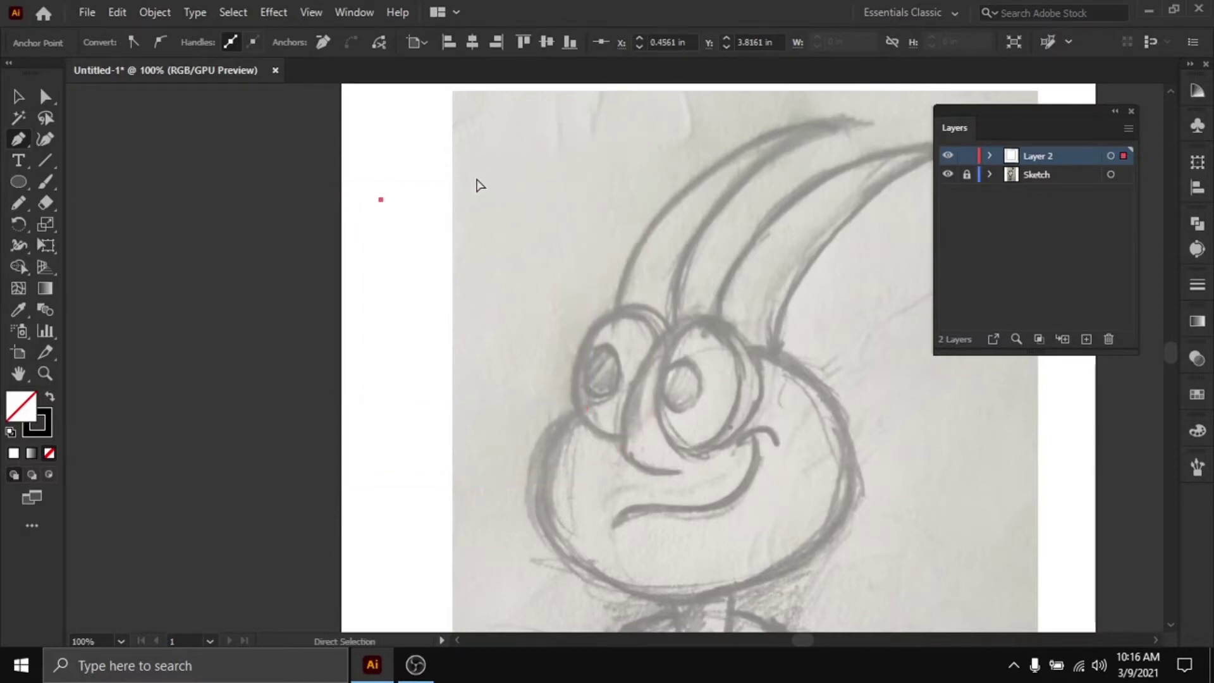
{"action": "key", "text": "ctrl+z"}
{"action": "key", "text": "ctrl+z"}
Trace the left side of the neck as a straight open path running from inside the head down into the collar
{"action": "left_click_drag", "start_coordinate": [497, 196], "coordinate": [455, 215]}
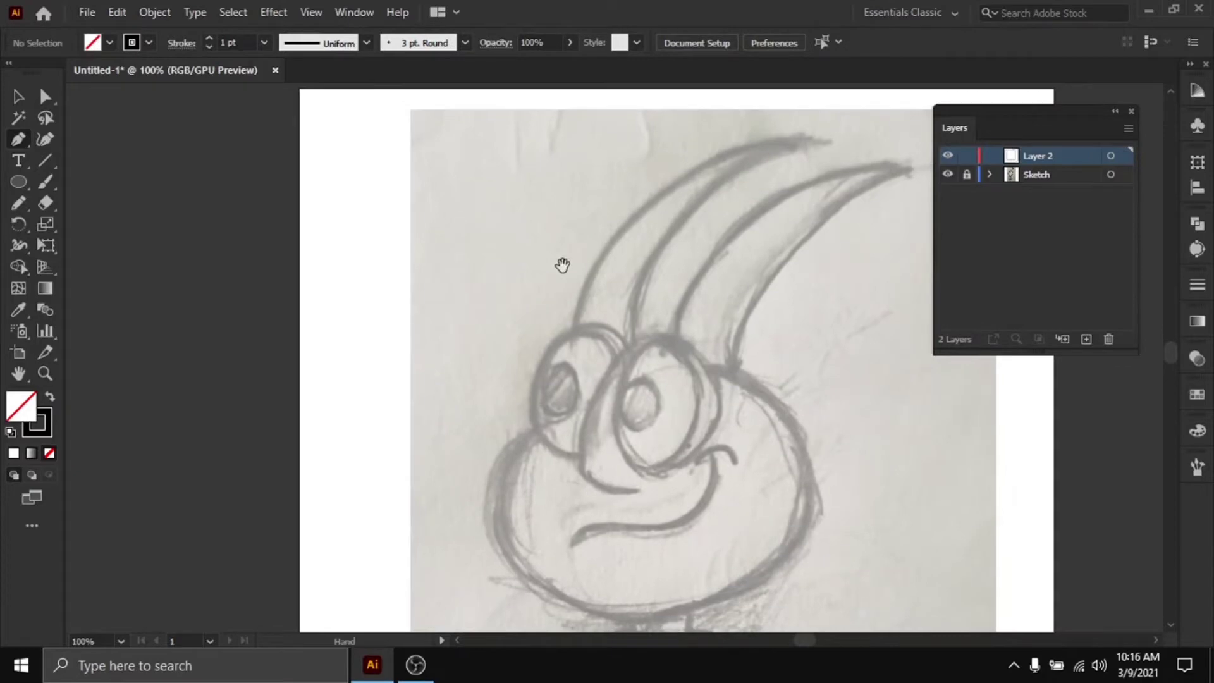
{"action": "left_click_drag", "start_coordinate": [563, 266], "coordinate": [496, 231]}
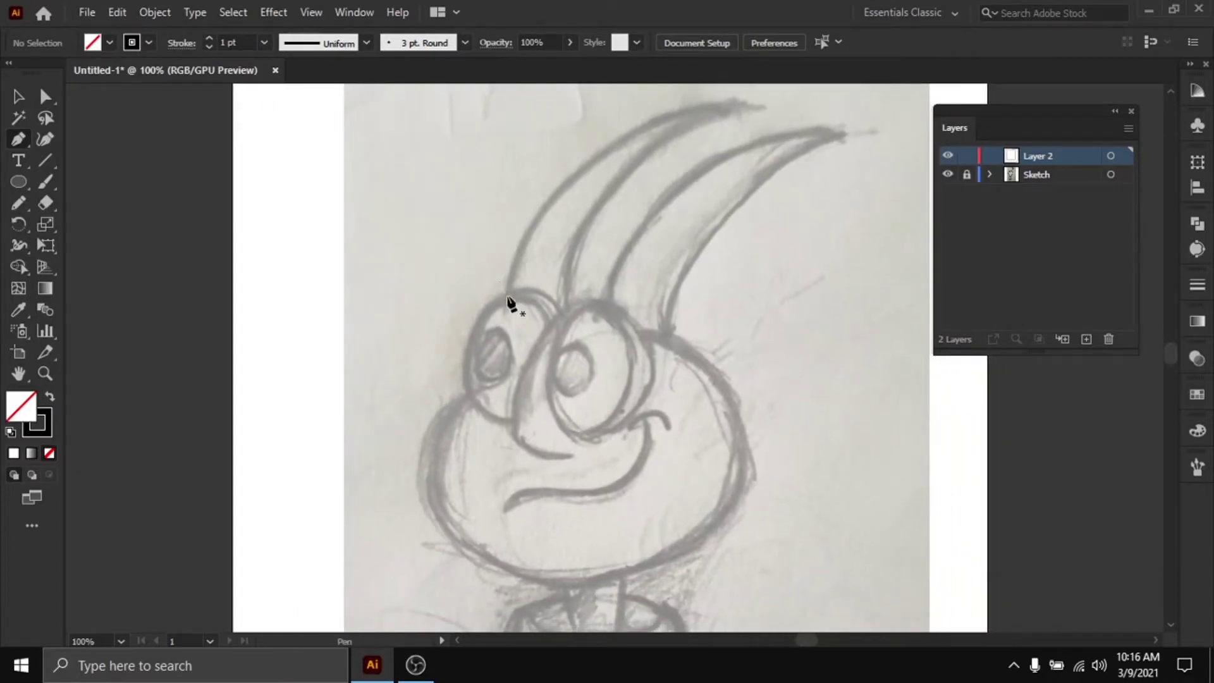
{"action": "left_click_drag", "start_coordinate": [725, 378], "coordinate": [651, 120]}
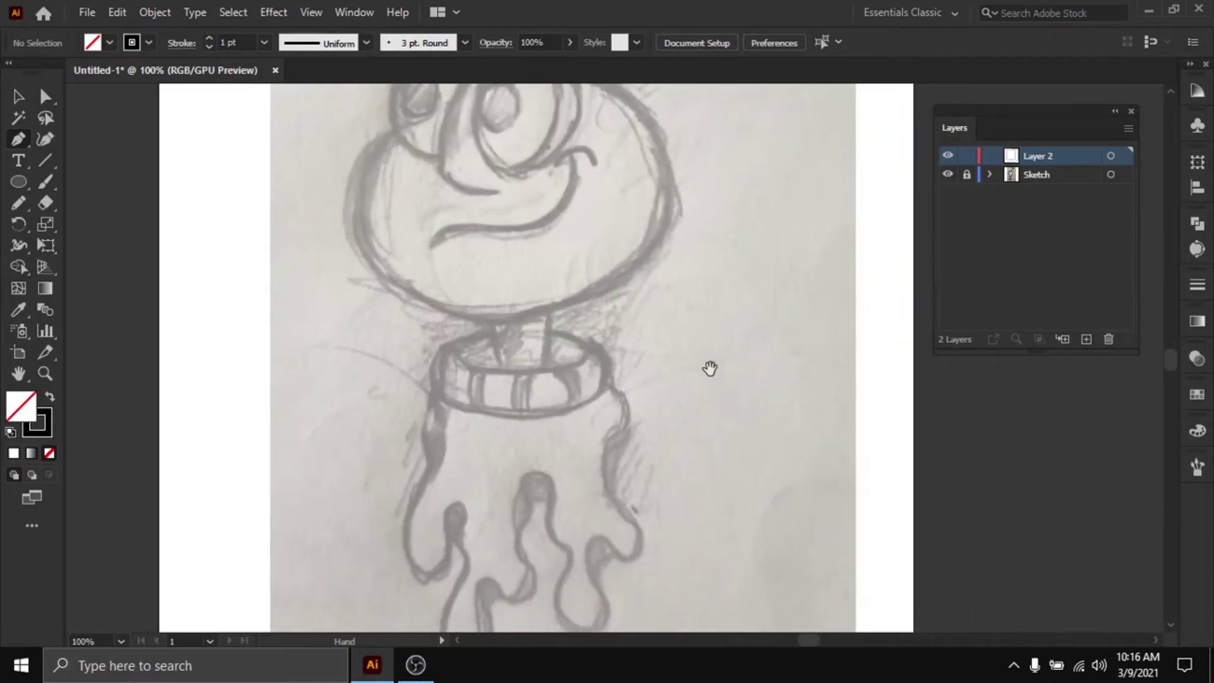
{"action": "mouse_move", "coordinate": [751, 459]}
{"action": "left_mouse_down"}
{"action": "mouse_move", "coordinate": [732, 324]}
{"action": "mouse_move", "coordinate": [746, 461]}
{"action": "left_mouse_up"}
{"action": "mouse_move", "coordinate": [722, 245]}
{"action": "left_mouse_down"}
{"action": "mouse_move", "coordinate": [734, 390]}
{"action": "mouse_move", "coordinate": [704, 335]}
{"action": "left_mouse_up"}
{"action": "left_click_drag", "start_coordinate": [698, 239], "coordinate": [685, 296]}
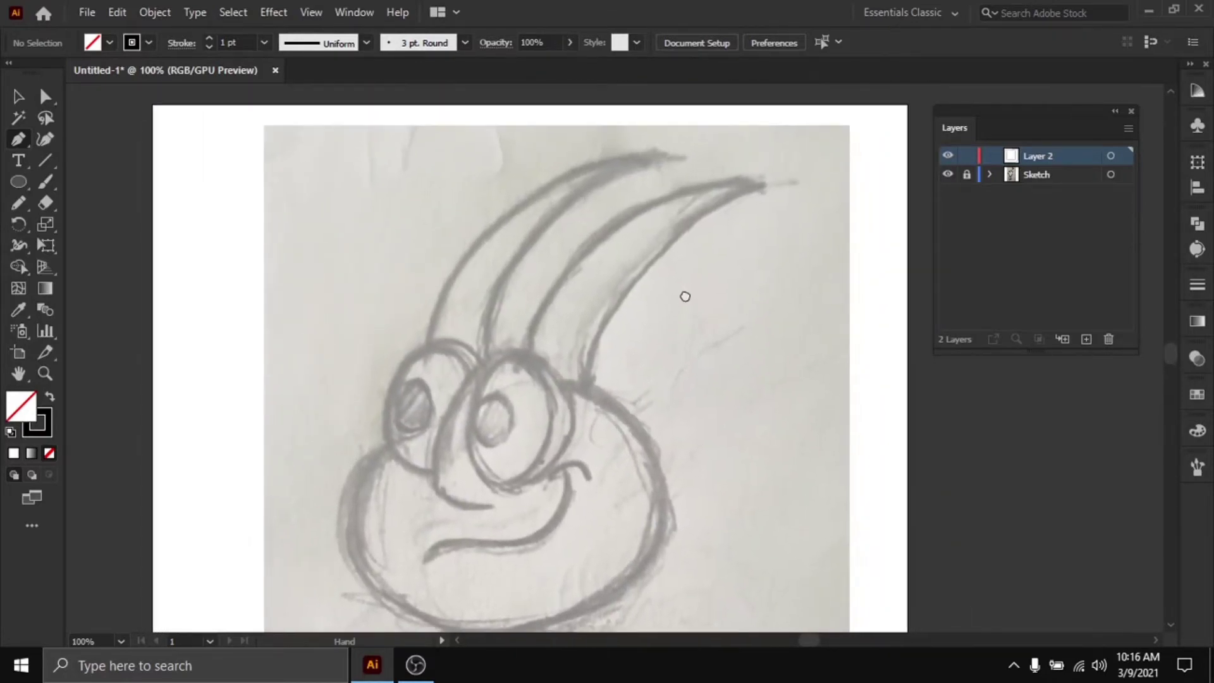
{"action": "left_click_drag", "start_coordinate": [645, 528], "coordinate": [664, 300]}
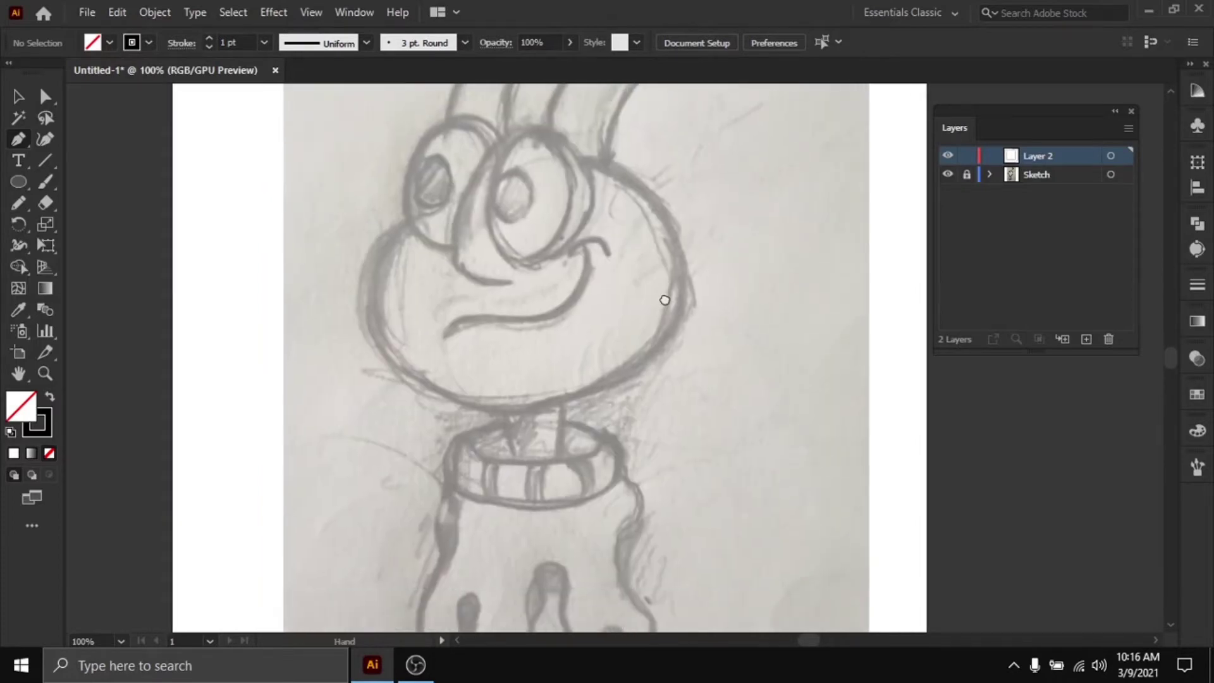
{"action": "scroll", "coordinate": [552, 465], "scroll_direction": "up", "scroll_amount": 2}
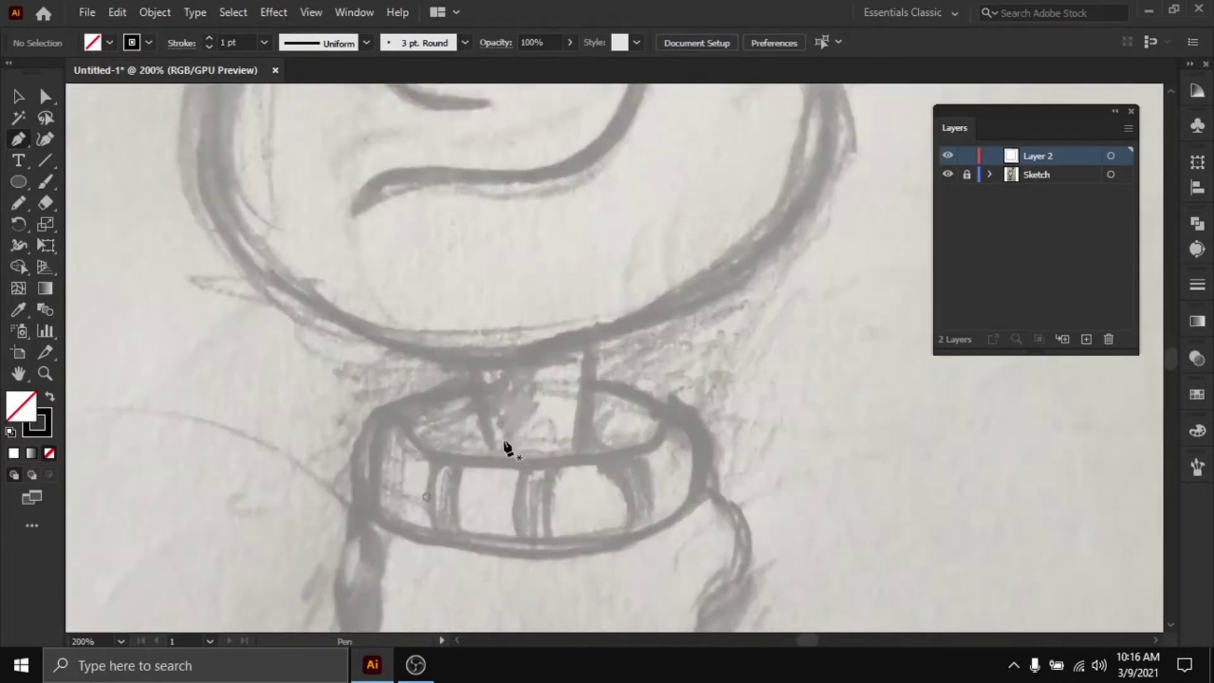
{"action": "left_click", "coordinate": [455, 318]}
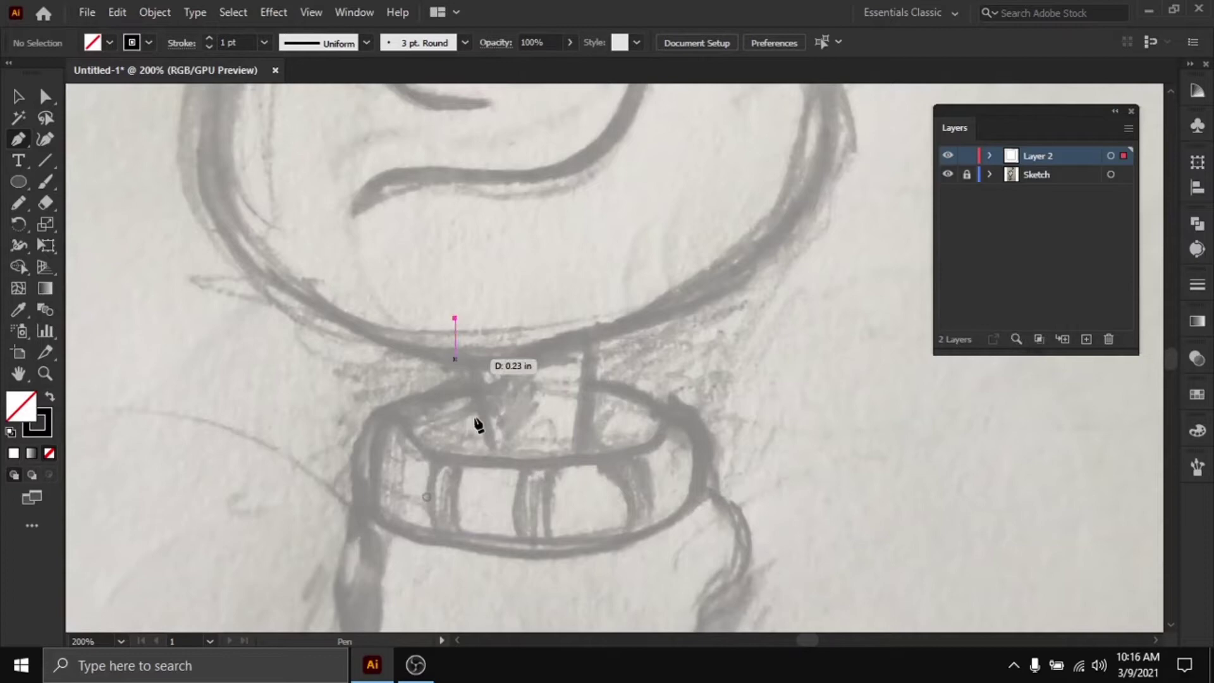
{"action": "left_click", "coordinate": [502, 492]}
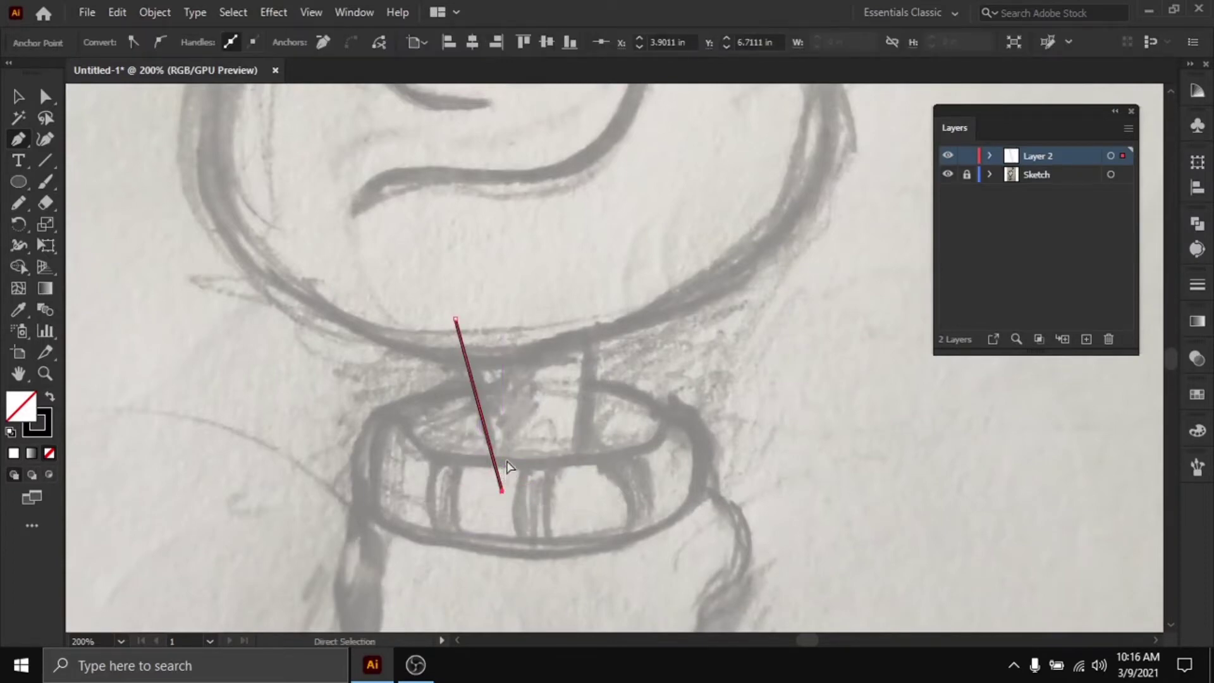
{"action": "left_click", "coordinate": [99, 378], "text": "ctrl"}
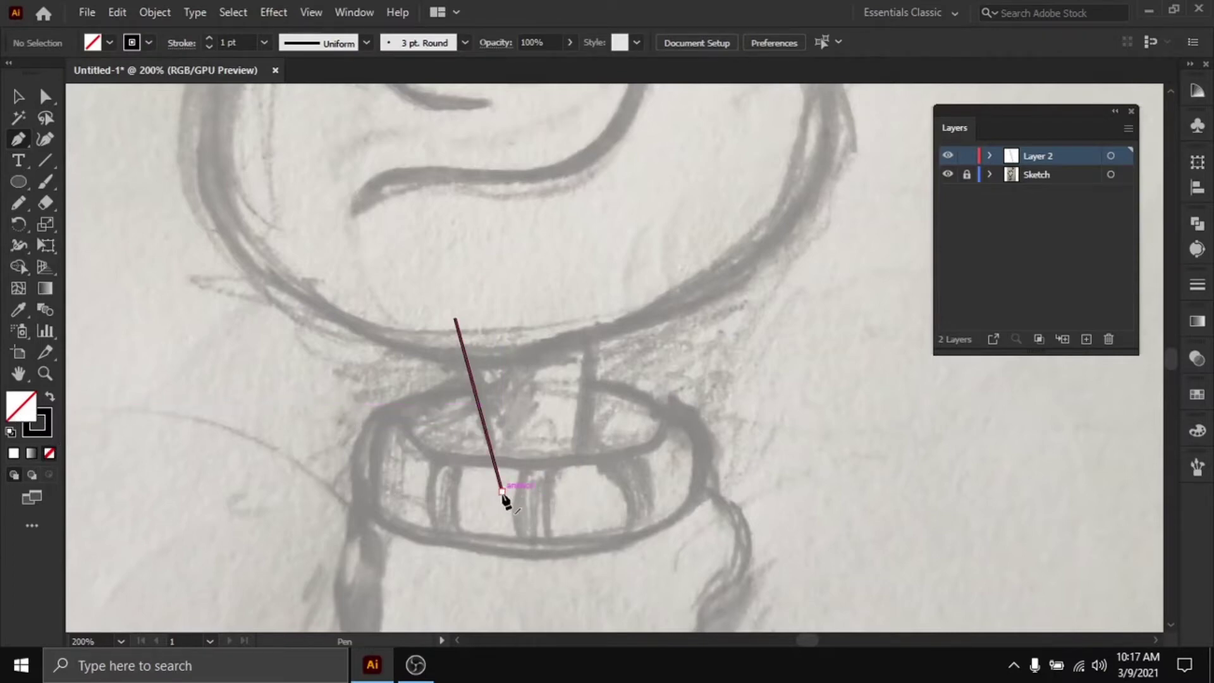
Trace the right side of the neck as a separate straight open path ending inside the collar band
{"action": "left_click", "coordinate": [598, 292]}
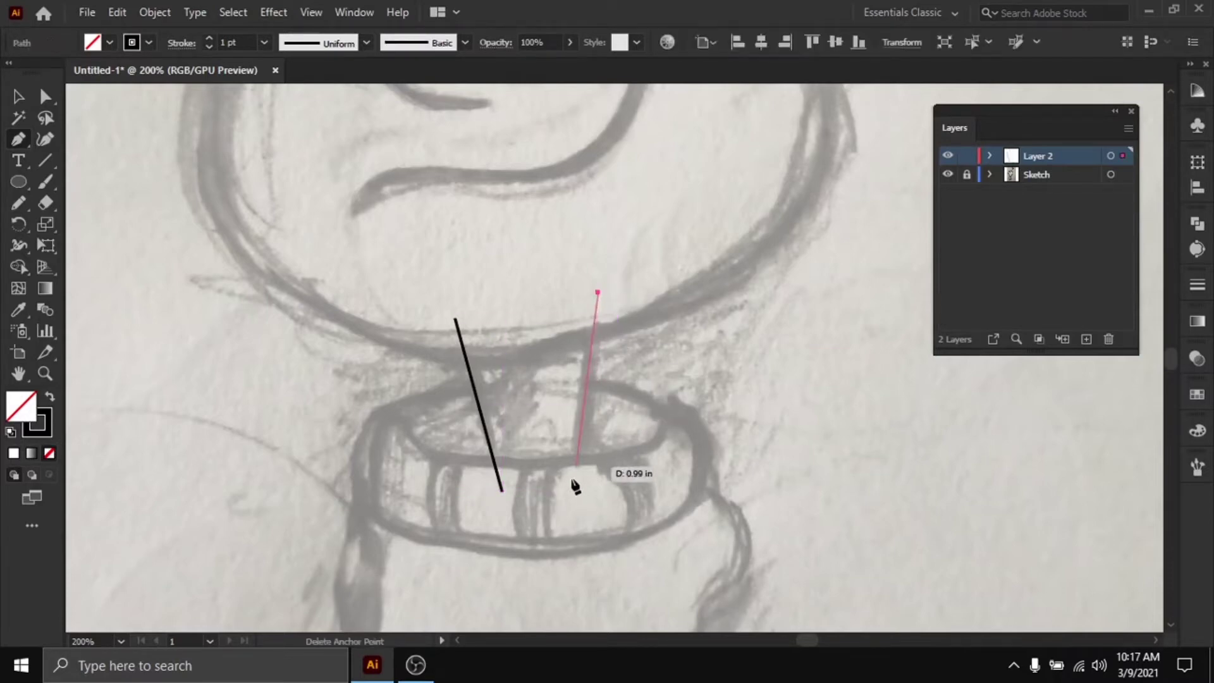
{"action": "left_click", "coordinate": [578, 492]}
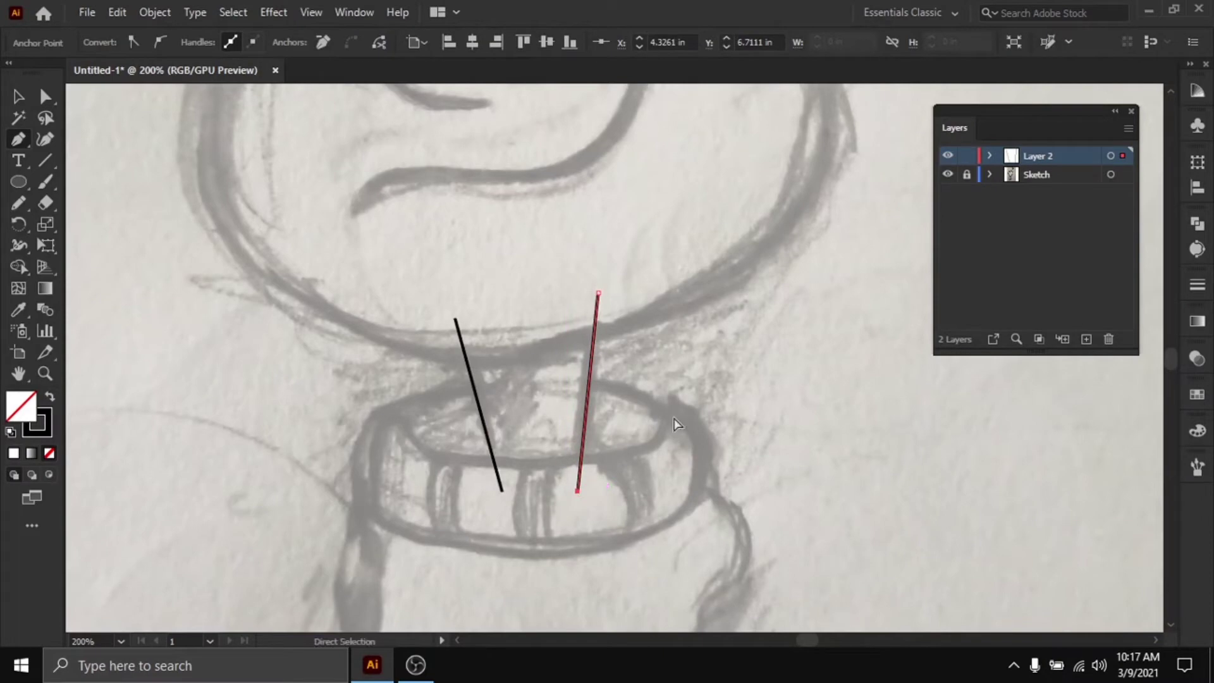
{"action": "left_click", "coordinate": [798, 327], "text": "ctrl"}
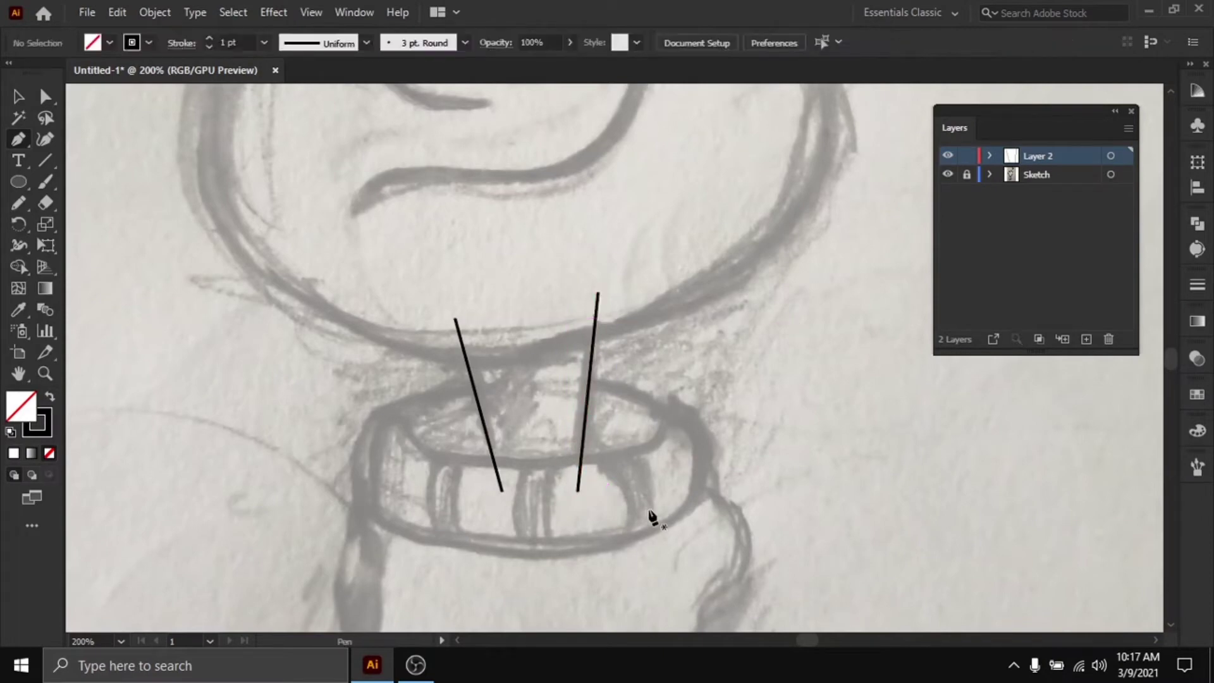
Start a curved path at the collar's left end and trace down the body's left edge around the first drip
{"action": "left_click_drag", "start_coordinate": [650, 515], "coordinate": [680, 272]}
{"action": "mouse_move", "coordinate": [562, 278]}
{"action": "left_mouse_down"}
{"action": "mouse_move", "coordinate": [651, 347]}
{"action": "mouse_move", "coordinate": [580, 504]}
{"action": "mouse_move", "coordinate": [656, 233]}
{"action": "left_mouse_up"}
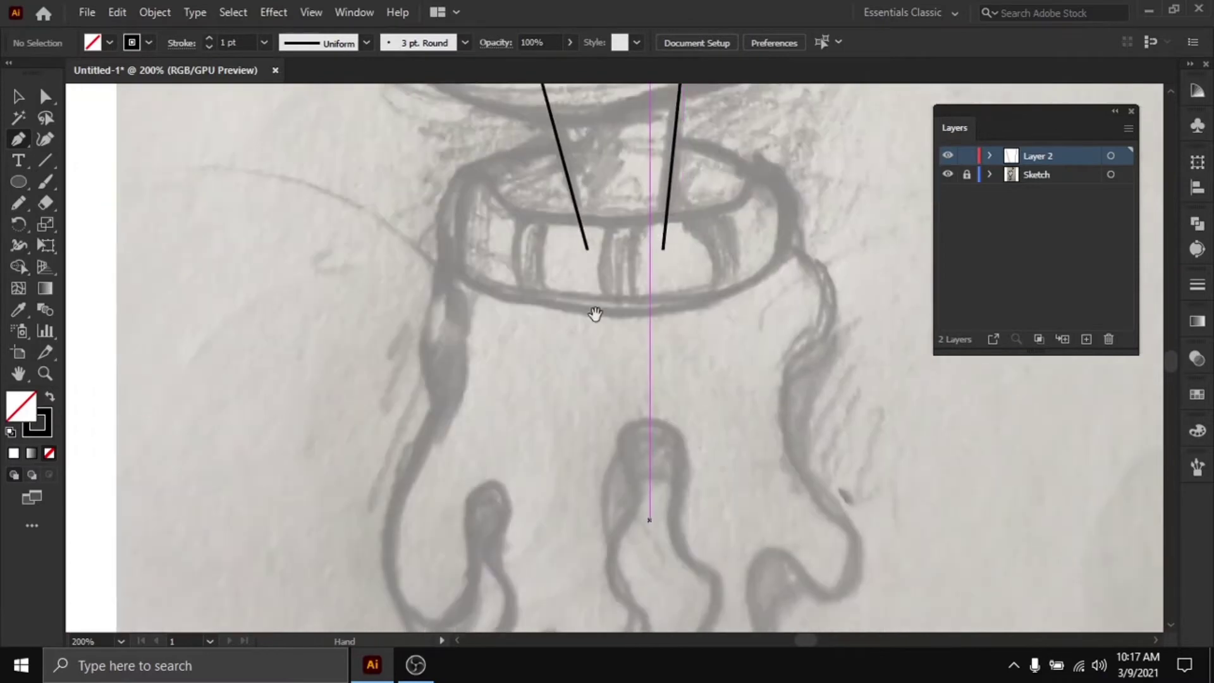
{"action": "left_click_drag", "start_coordinate": [558, 303], "coordinate": [498, 276]}
{"action": "left_click", "coordinate": [431, 259]}
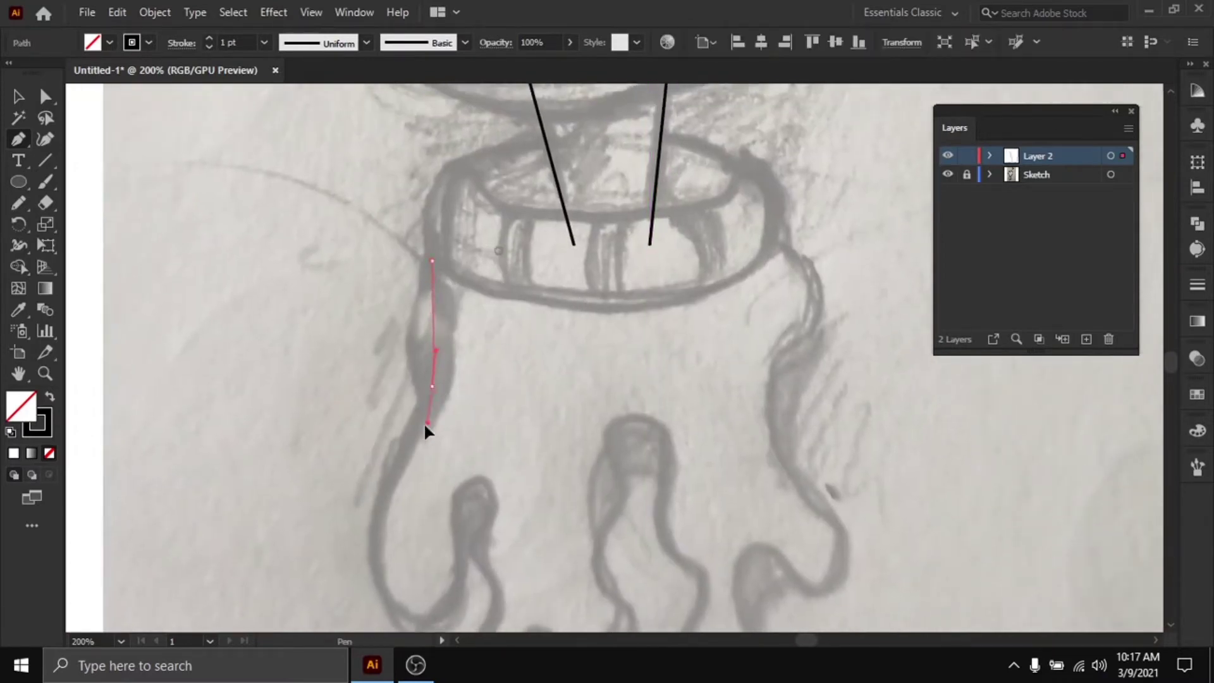
{"action": "left_click_drag", "start_coordinate": [424, 426], "coordinate": [417, 435]}
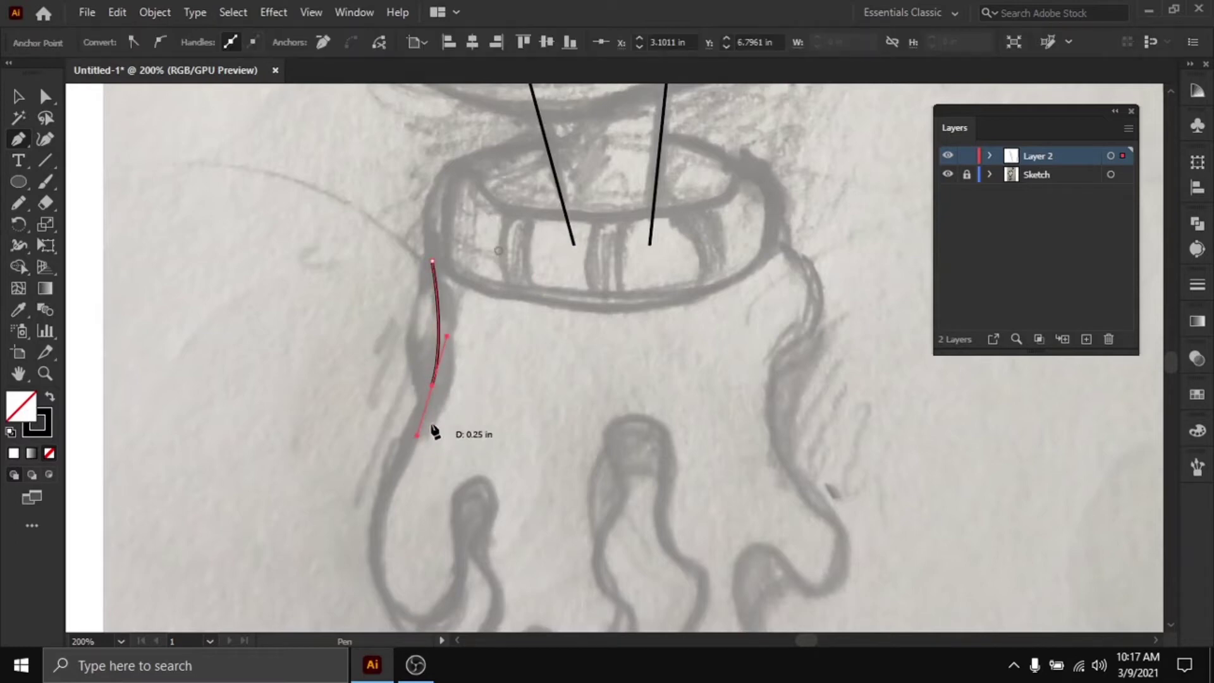
{"action": "left_click_drag", "start_coordinate": [474, 401], "coordinate": [516, 218]}
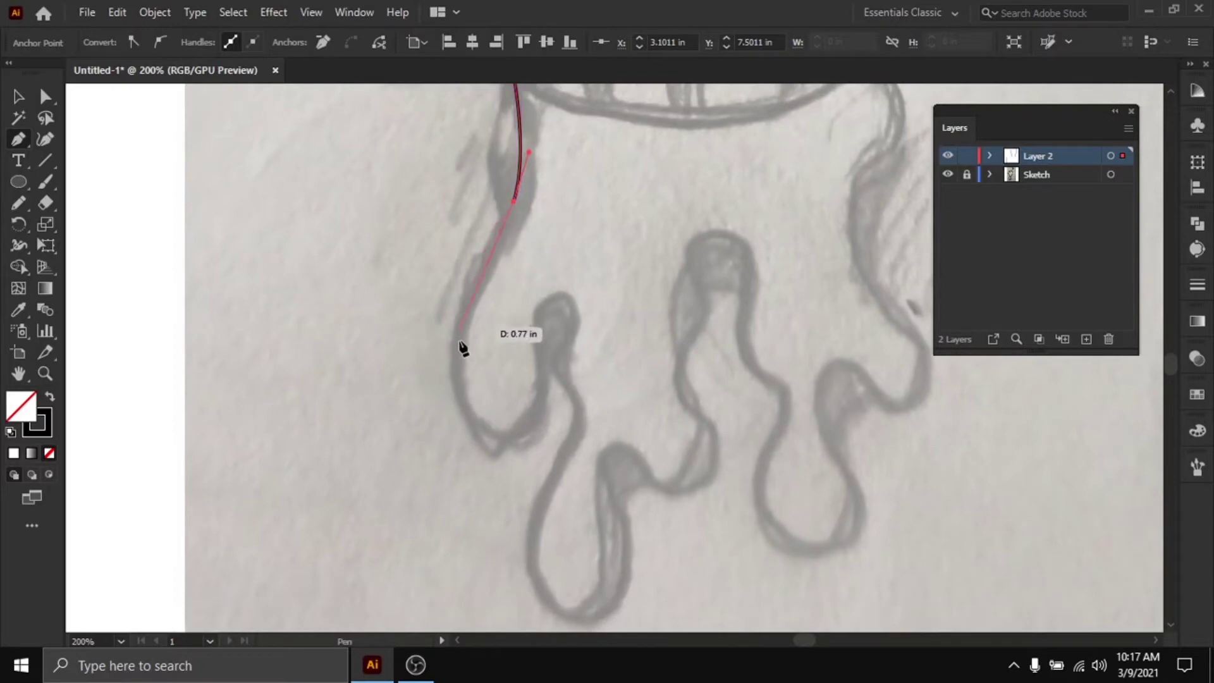
{"action": "mouse_move", "coordinate": [455, 369]}
{"action": "left_mouse_down"}
{"action": "mouse_move", "coordinate": [500, 434]}
{"action": "mouse_move", "coordinate": [542, 443]}
{"action": "left_mouse_up"}
{"action": "left_click", "coordinate": [502, 437]}
{"action": "left_click_drag", "start_coordinate": [543, 390], "coordinate": [539, 349]}
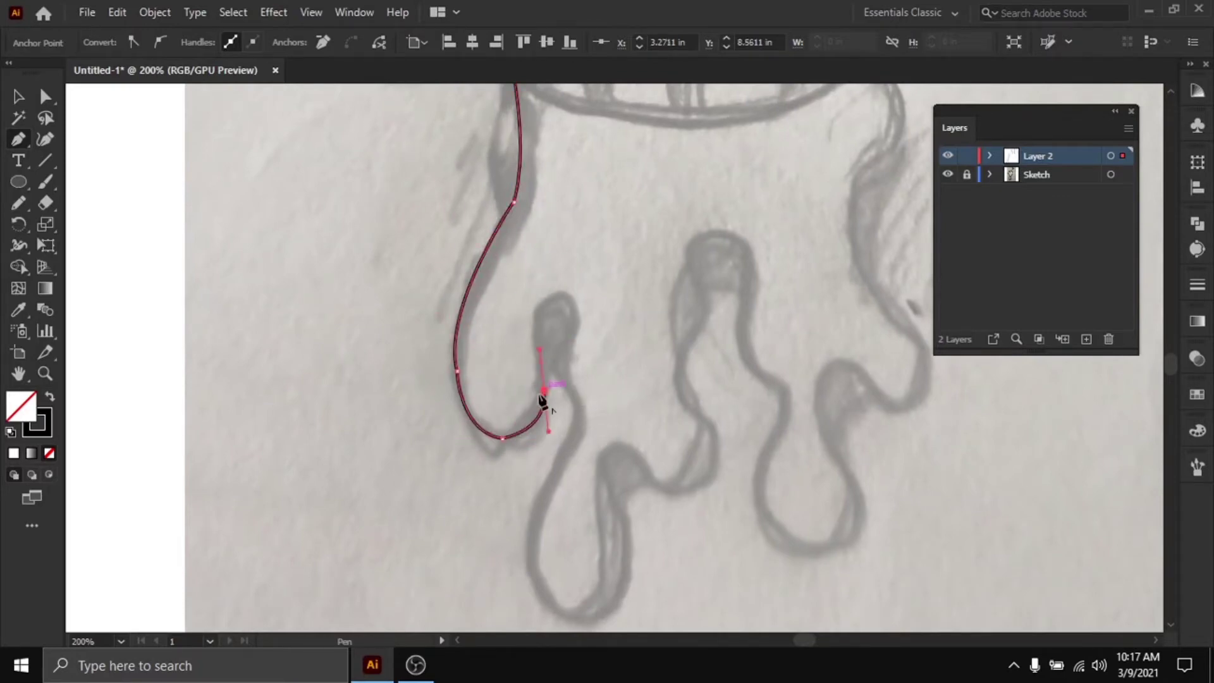
Continue the outline over the narrow rounded gap beside the first drip and down towards the second drip
{"action": "left_click_drag", "start_coordinate": [563, 293], "coordinate": [607, 312]}
{"action": "left_click", "coordinate": [562, 294]}
{"action": "left_click_drag", "start_coordinate": [569, 372], "coordinate": [552, 283]}
{"action": "left_click", "coordinate": [568, 373]}
{"action": "left_click_drag", "start_coordinate": [564, 335], "coordinate": [554, 373]}
{"action": "left_click", "coordinate": [564, 336]}
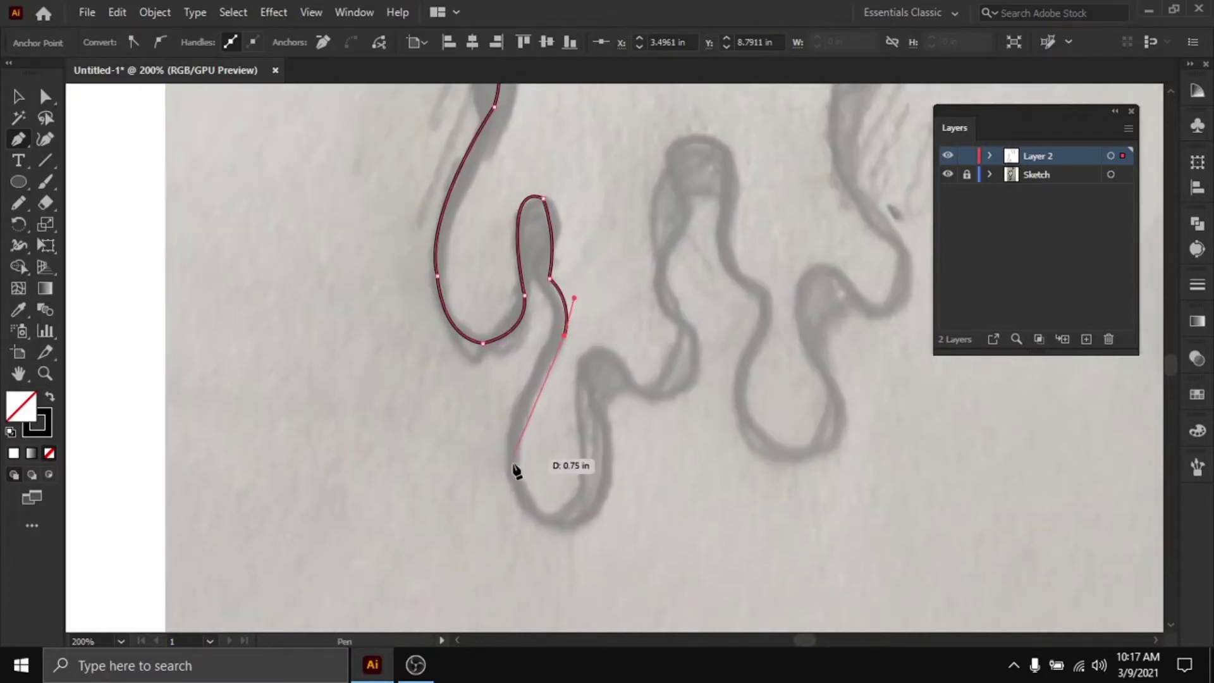
Trace the outline around the long second drip and along the small bulge to its right
{"action": "left_click_drag", "start_coordinate": [513, 465], "coordinate": [594, 248]}
{"action": "left_click", "coordinate": [580, 482]}
{"action": "left_click", "coordinate": [621, 354]}
{"action": "left_click", "coordinate": [685, 359]}
{"action": "left_click", "coordinate": [664, 294]}
Trace up over the tall central arch and down the left side of the third drip
{"action": "left_click", "coordinate": [619, 341]}
{"action": "left_click", "coordinate": [679, 247]}
{"action": "left_click_drag", "start_coordinate": [627, 338], "coordinate": [674, 375]}
{"action": "left_click", "coordinate": [627, 338]}
{"action": "mouse_move", "coordinate": [633, 429]}
{"action": "left_mouse_down"}
{"action": "mouse_move", "coordinate": [558, 384]}
{"action": "mouse_move", "coordinate": [500, 453]}
{"action": "left_mouse_up"}
{"action": "left_click_drag", "start_coordinate": [543, 404], "coordinate": [502, 380]}
{"action": "left_click", "coordinate": [502, 366]}
Curve the outline around the third drip's bottom and up over the gap before the rightmost drip
{"action": "mouse_move", "coordinate": [555, 439]}
{"action": "left_mouse_down"}
{"action": "mouse_move", "coordinate": [602, 439]}
{"action": "mouse_move", "coordinate": [612, 427]}
{"action": "left_mouse_up"}
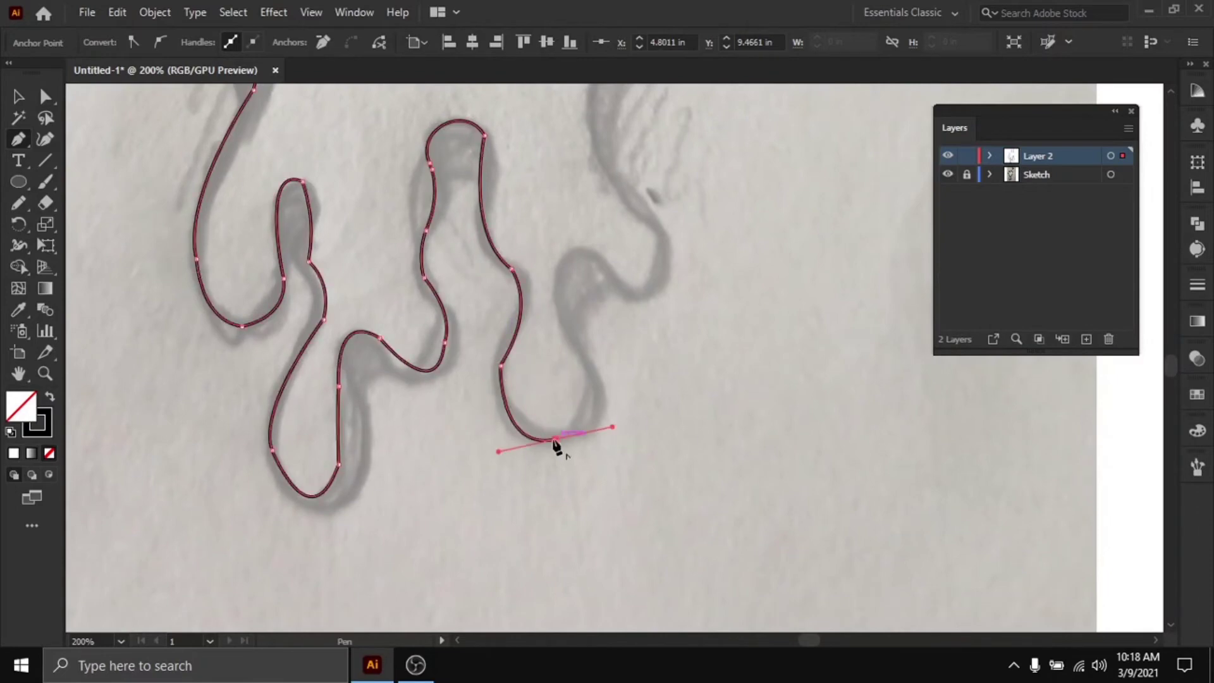
{"action": "left_click", "coordinate": [555, 439]}
{"action": "left_click_drag", "start_coordinate": [591, 370], "coordinate": [573, 444]}
{"action": "left_click", "coordinate": [591, 369]}
{"action": "left_click_drag", "start_coordinate": [569, 335], "coordinate": [547, 249]}
{"action": "left_click", "coordinate": [569, 335]}
Trace around the rightmost drip and up the body's right edge to the collar's right end
{"action": "left_click", "coordinate": [629, 375]}
{"action": "left_click_drag", "start_coordinate": [620, 340], "coordinate": [607, 434]}
{"action": "left_click", "coordinate": [600, 417]}
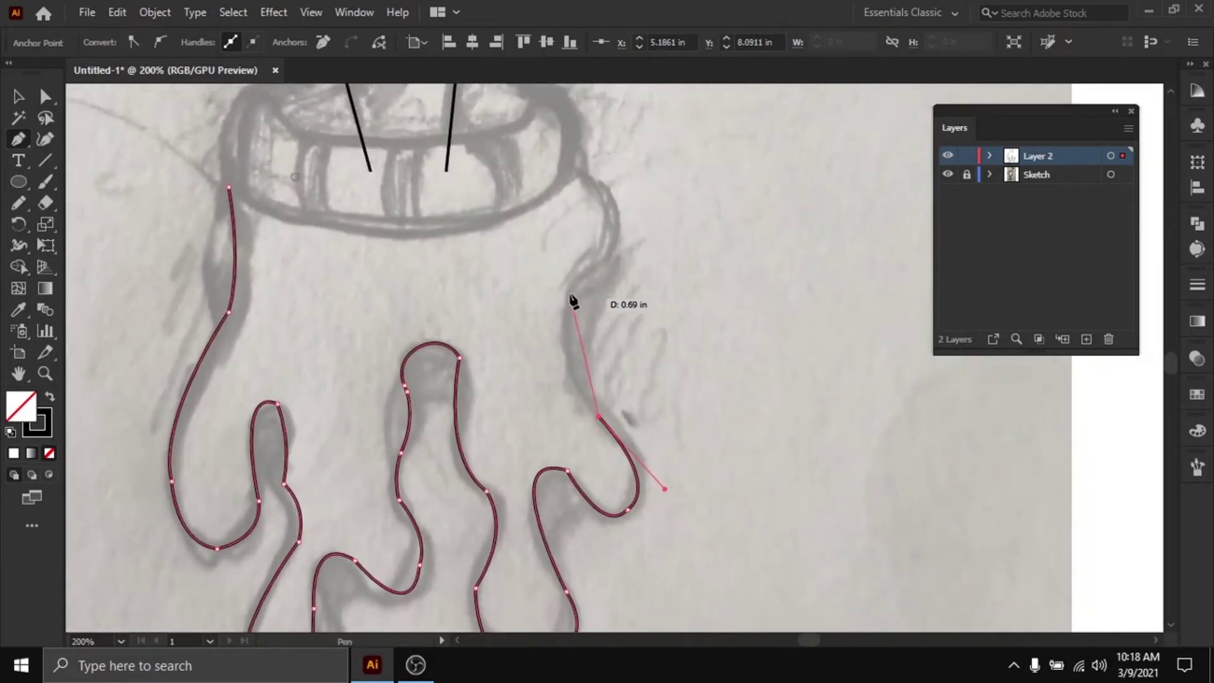
{"action": "left_click_drag", "start_coordinate": [574, 278], "coordinate": [601, 239]}
{"action": "left_click_drag", "start_coordinate": [601, 243], "coordinate": [591, 374]}
{"action": "left_click", "coordinate": [564, 408]}
{"action": "left_click_drag", "start_coordinate": [574, 301], "coordinate": [498, 251]}
{"action": "left_click_drag", "start_coordinate": [559, 356], "coordinate": [674, 383]}
{"action": "left_click", "coordinate": [688, 328]}
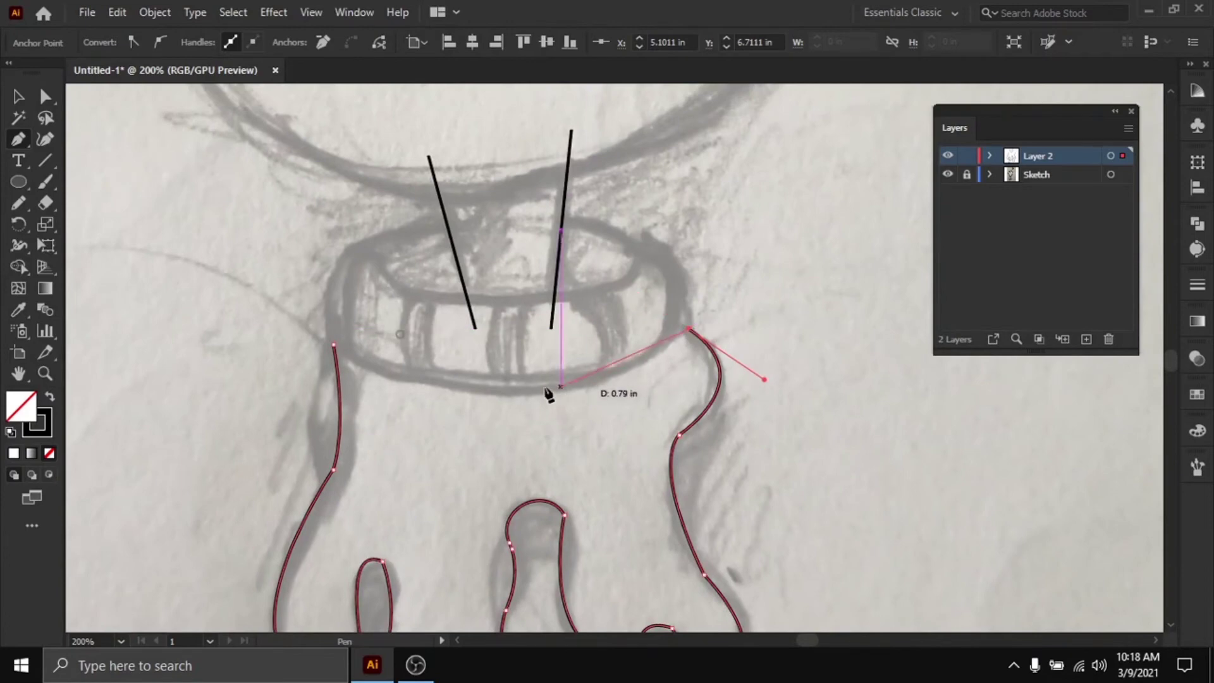
Trace the collar's curved lower edge from its right end to its left end, closing the body outline
{"action": "left_click_drag", "start_coordinate": [509, 386], "coordinate": [411, 377]}
{"action": "left_click", "coordinate": [509, 386]}
{"action": "left_click_drag", "start_coordinate": [333, 345], "coordinate": [341, 370]}
{"action": "left_click", "coordinate": [282, 320], "text": "ctrl"}
Trace up the collar's left side and along the front curve of its opening to the right
{"action": "scroll", "coordinate": [329, 383], "scroll_direction": "up", "scroll_amount": 1}
{"action": "left_click", "coordinate": [336, 430]}
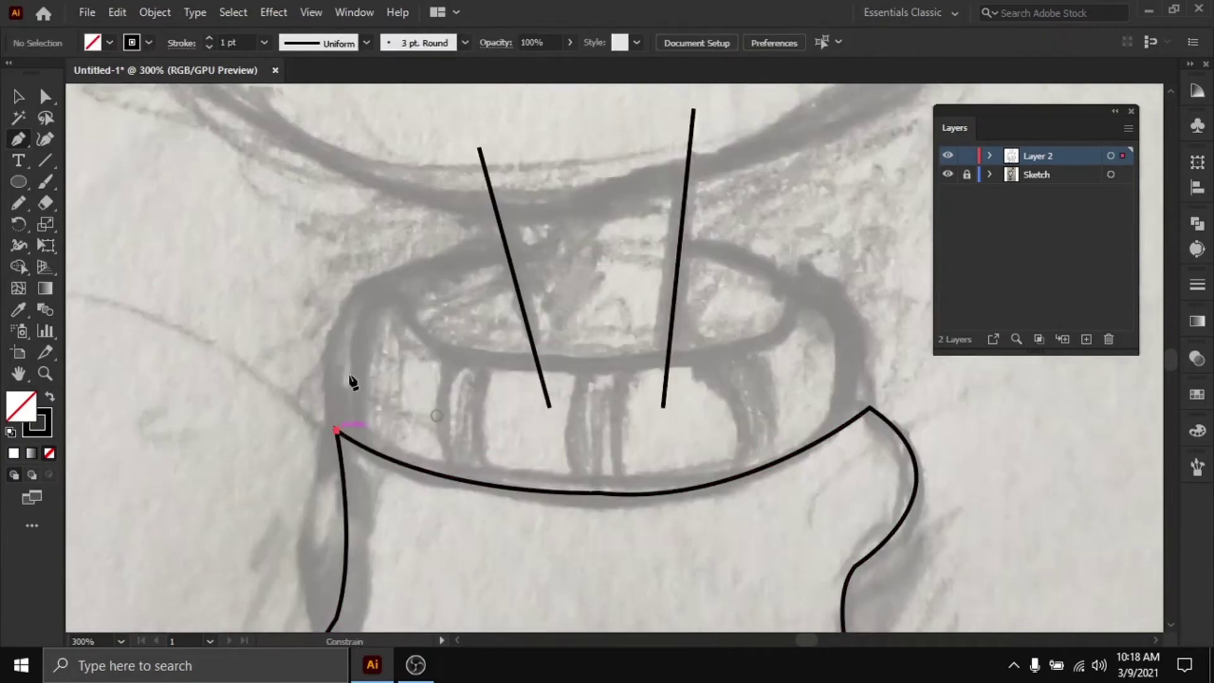
{"action": "left_click_drag", "start_coordinate": [371, 278], "coordinate": [442, 261]}
{"action": "left_click", "coordinate": [371, 278]}
{"action": "left_click_drag", "start_coordinate": [734, 319], "coordinate": [575, 348]}
{"action": "left_click_drag", "start_coordinate": [641, 329], "coordinate": [910, 161]}
{"action": "left_click_drag", "start_coordinate": [783, 271], "coordinate": [682, 291]}
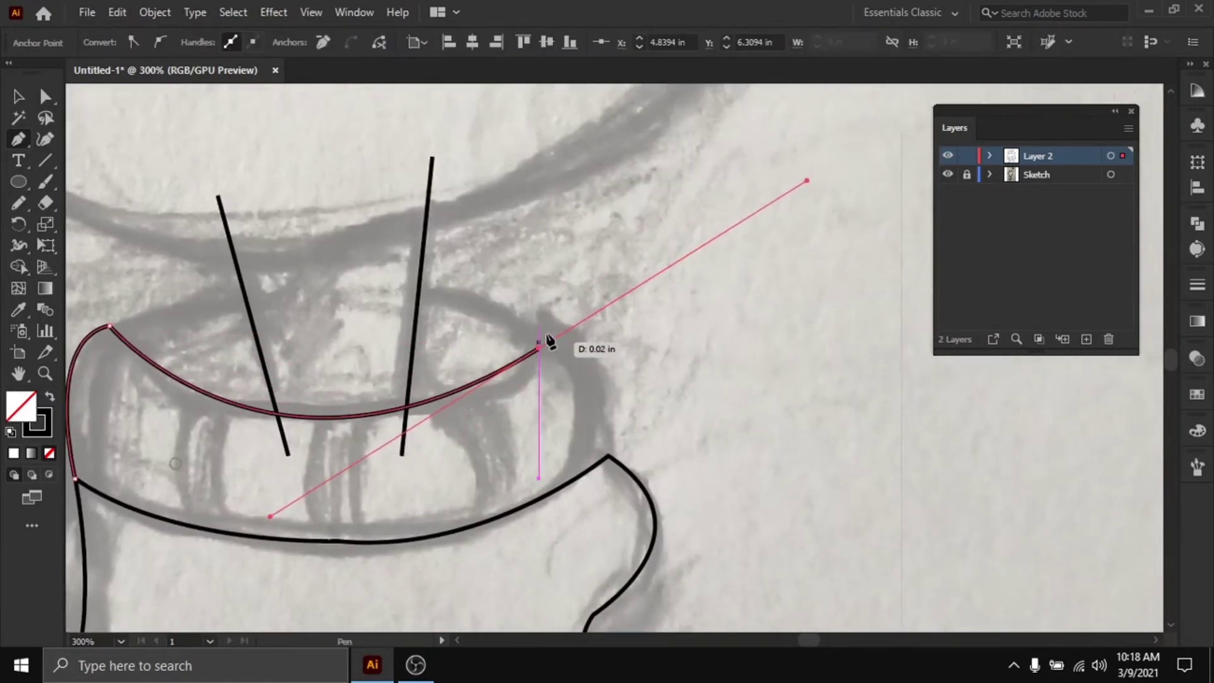
Add the short corner segment at the collar's upper right and trace its right side down to the body outline
{"action": "left_click", "coordinate": [540, 349]}
{"action": "left_click", "coordinate": [551, 326]}
{"action": "left_click_drag", "start_coordinate": [608, 455], "coordinate": [591, 560]}
{"action": "left_click_drag", "start_coordinate": [622, 457], "coordinate": [661, 509]}
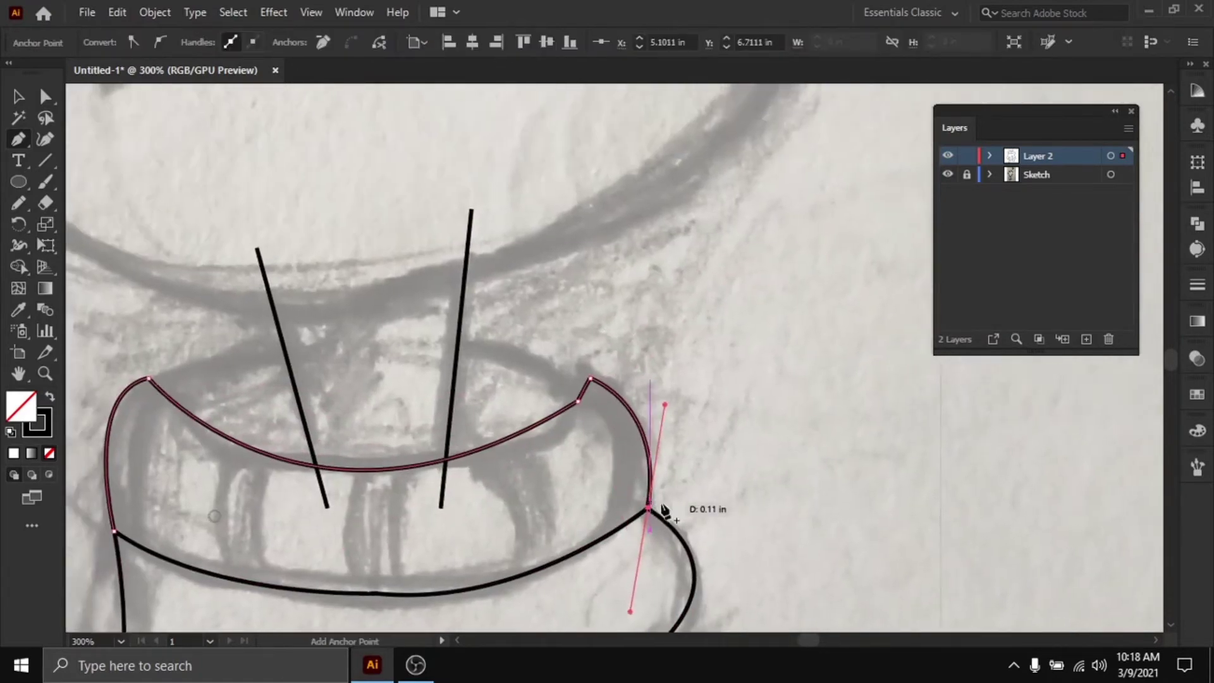
{"action": "left_click", "coordinate": [594, 499], "text": "ctrl"}
Trace the rear arc of the collar opening between its two upper corners as a separate path
{"action": "left_click_drag", "start_coordinate": [443, 442], "coordinate": [561, 457]}
{"action": "left_click", "coordinate": [268, 393]}
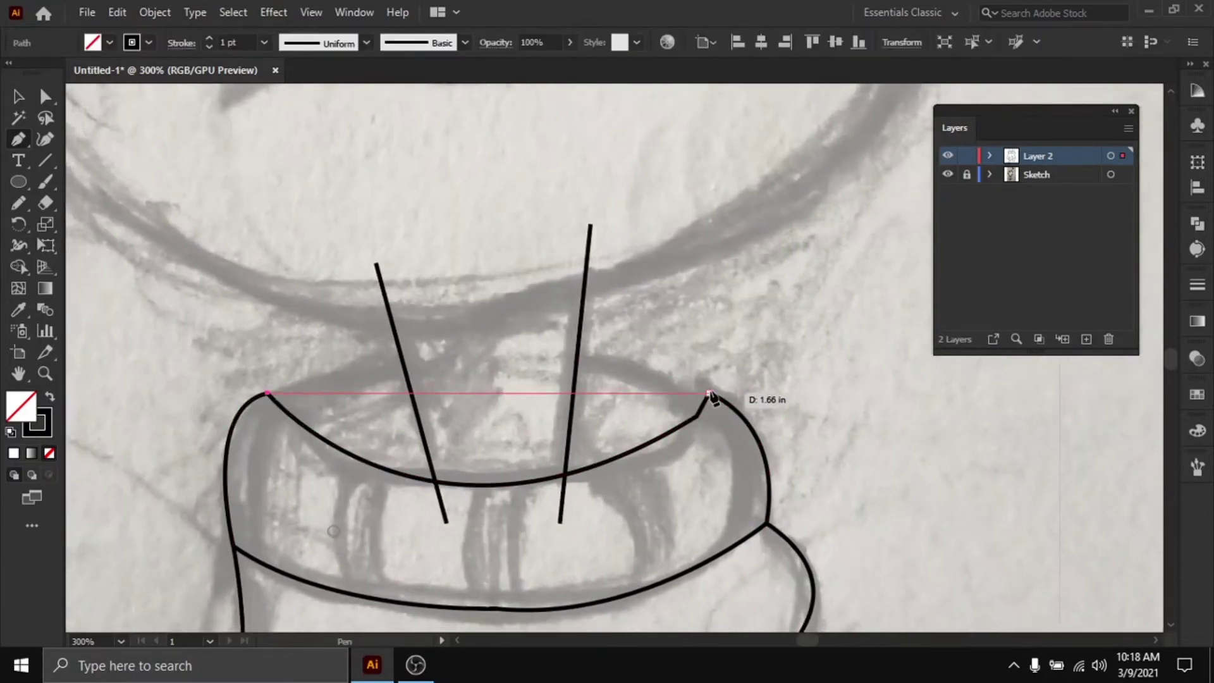
{"action": "left_click_drag", "start_coordinate": [709, 394], "coordinate": [927, 474]}
{"action": "left_click", "coordinate": [806, 342], "text": "ctrl"}
Trace the left antenna from the top of the left eye up to its tip and back down between the eyes
{"action": "left_click_drag", "start_coordinate": [759, 305], "coordinate": [759, 353]}
{"action": "key", "text": "ctrl+minus"}
{"action": "key", "text": "ctrl+minus"}
{"action": "left_click_drag", "start_coordinate": [469, 217], "coordinate": [586, 398]}
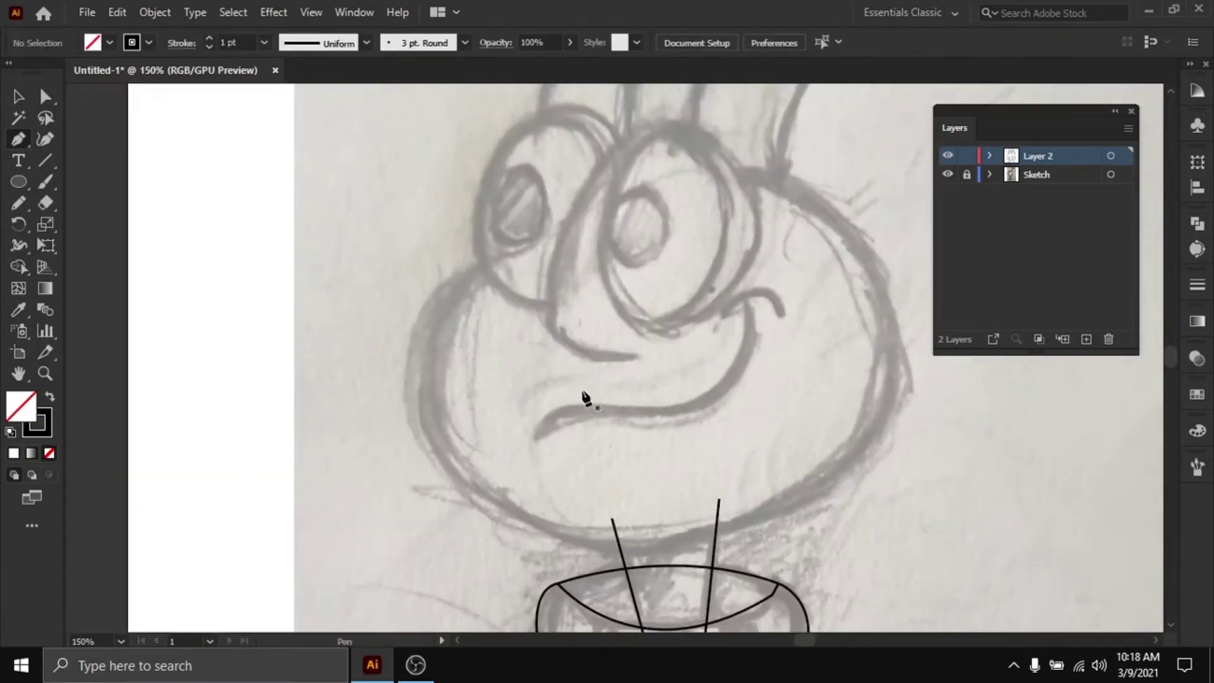
{"action": "left_click_drag", "start_coordinate": [634, 203], "coordinate": [519, 544]}
{"action": "left_click", "coordinate": [425, 464]}
{"action": "left_click_drag", "start_coordinate": [662, 222], "coordinate": [925, 218]}
{"action": "left_click", "coordinate": [661, 223]}
{"action": "left_click_drag", "start_coordinate": [414, 522], "coordinate": [392, 534]}
{"action": "scroll", "coordinate": [392, 534], "scroll_direction": "down", "scroll_amount": 1}
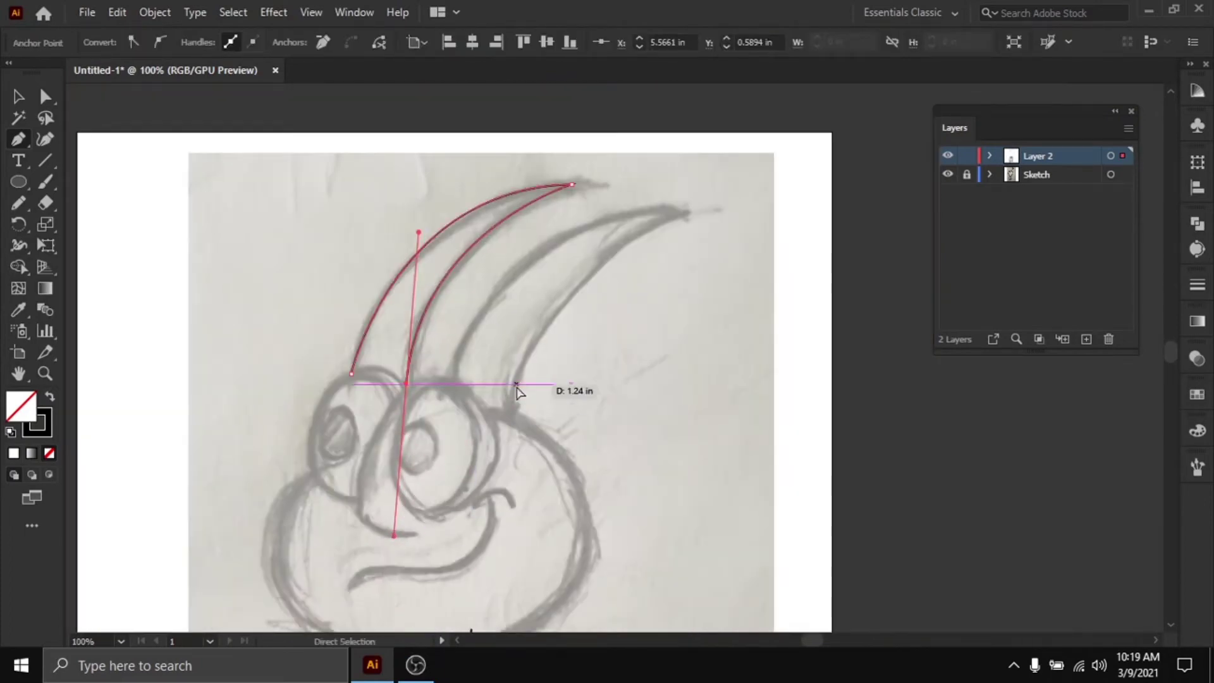
{"action": "left_click", "coordinate": [520, 393], "text": "ctrl"}
Trace the right antenna from the top of the right eye up to its tip and down to the head's upper right edge
{"action": "left_click_drag", "start_coordinate": [457, 376], "coordinate": [392, 487]}
{"action": "scroll", "coordinate": [392, 487], "scroll_direction": "up", "scroll_amount": 1}
{"action": "left_click", "coordinate": [383, 497]}
{"action": "left_click_drag", "start_coordinate": [728, 233], "coordinate": [1005, 242]}
{"action": "left_click_drag", "start_coordinate": [431, 509], "coordinate": [463, 401]}
{"action": "left_click", "coordinate": [730, 143]}
{"action": "left_click_drag", "start_coordinate": [456, 407], "coordinate": [495, 561]}
{"action": "left_click_drag", "start_coordinate": [505, 506], "coordinate": [562, 364]}
{"action": "left_click", "coordinate": [593, 279], "text": "ctrl"}
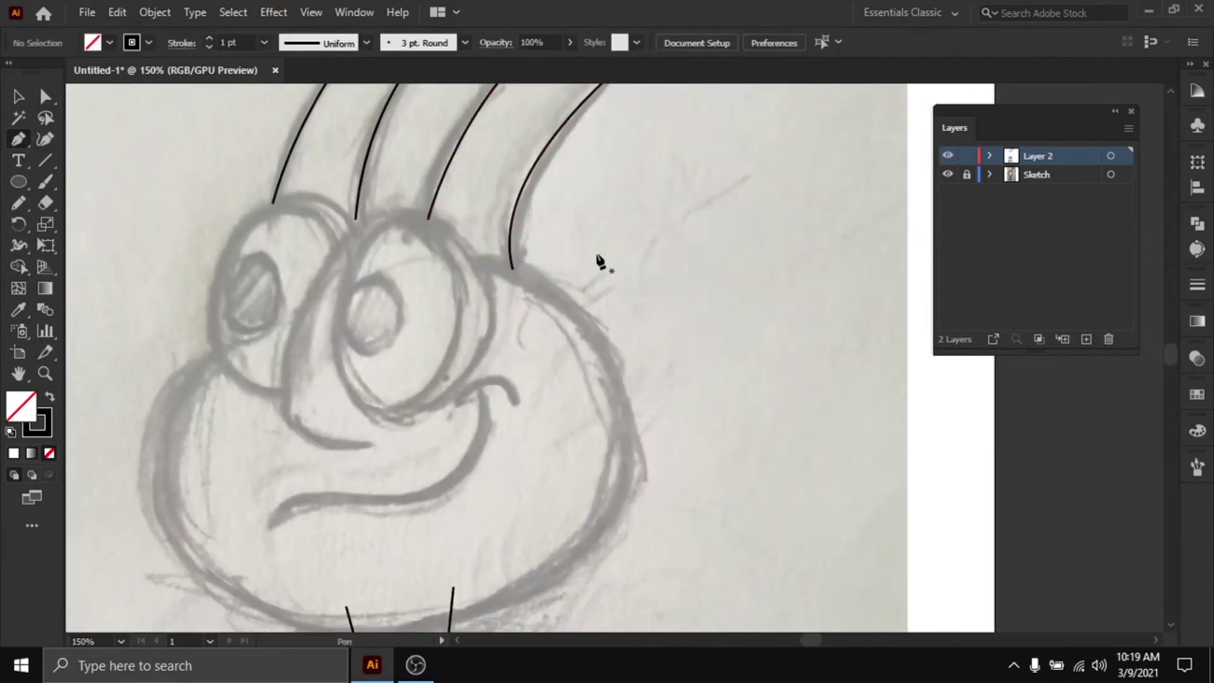
Trace the head outline from beside the left eye down the left cheek and along the chin
{"action": "left_click_drag", "start_coordinate": [437, 386], "coordinate": [554, 244]}
{"action": "left_click", "coordinate": [333, 208]}
{"action": "left_click_drag", "start_coordinate": [473, 491], "coordinate": [837, 586]}
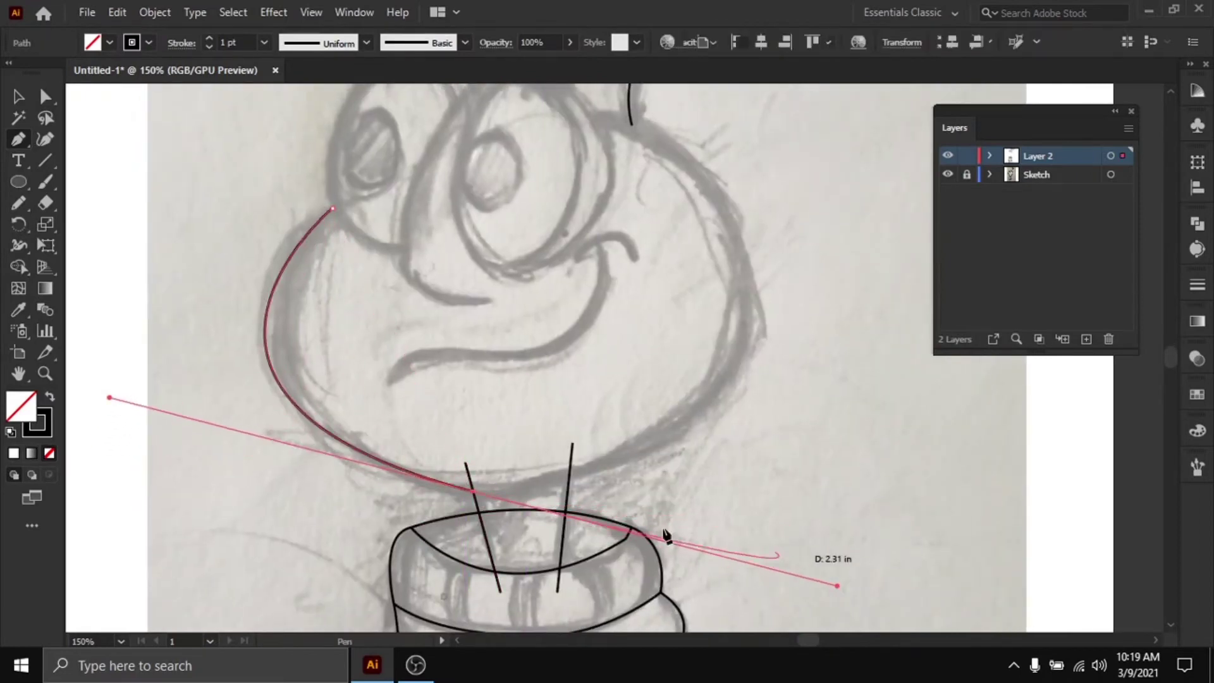
{"action": "left_click", "coordinate": [474, 491]}
{"action": "left_click_drag", "start_coordinate": [615, 462], "coordinate": [662, 431]}
{"action": "left_click", "coordinate": [614, 462]}
Continue the head outline up the right cheek to the right antenna's base and close it across behind the eyes
{"action": "left_click_drag", "start_coordinate": [743, 279], "coordinate": [634, 244]}
{"action": "left_click", "coordinate": [664, 352]}
{"action": "left_click_drag", "start_coordinate": [664, 355], "coordinate": [695, 452]}
{"action": "left_click_drag", "start_coordinate": [560, 282], "coordinate": [604, 288]}
{"action": "left_click", "coordinate": [721, 323]}
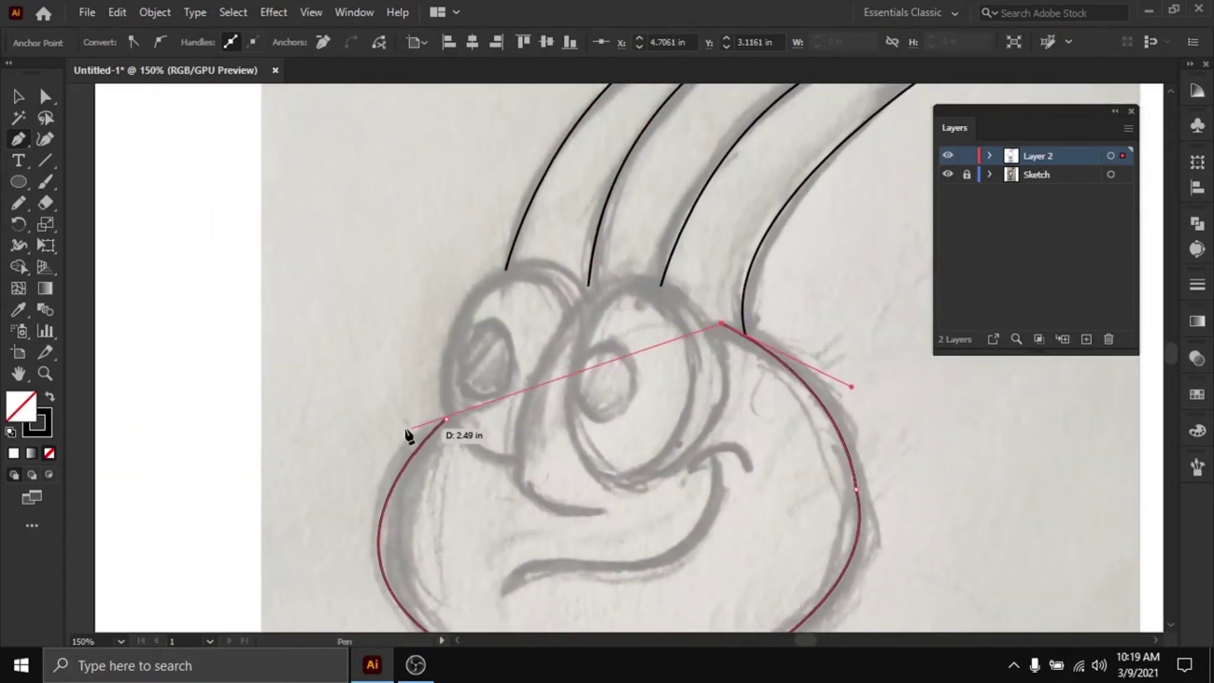
{"action": "left_click_drag", "start_coordinate": [447, 420], "coordinate": [367, 520]}
{"action": "left_click", "coordinate": [738, 372], "text": "ctrl"}
Trace the right eye's pupil as a closed rounded shape
{"action": "left_click_drag", "start_coordinate": [833, 376], "coordinate": [718, 270]}
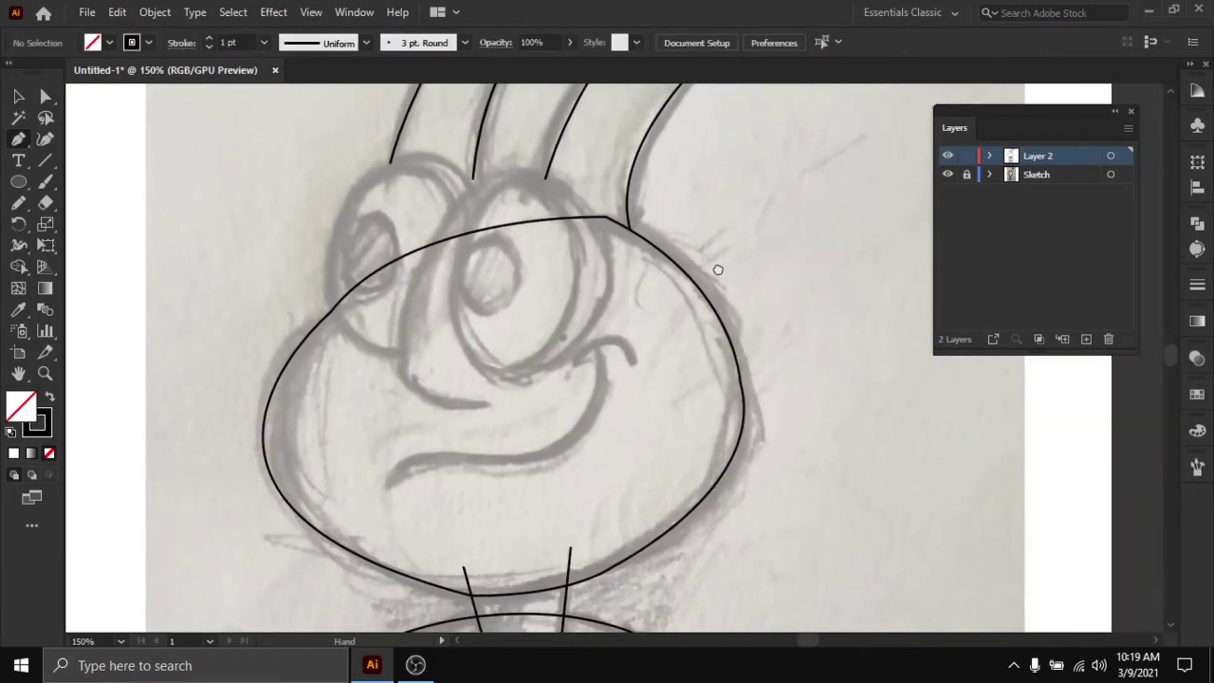
{"action": "left_click_drag", "start_coordinate": [556, 245], "coordinate": [607, 303]}
{"action": "key", "text": "ctrl+plus"}
{"action": "mouse_move", "coordinate": [486, 289]}
{"action": "left_mouse_down"}
{"action": "mouse_move", "coordinate": [503, 278]}
{"action": "mouse_move", "coordinate": [542, 298]}
{"action": "mouse_move", "coordinate": [547, 339]}
{"action": "mouse_move", "coordinate": [484, 337]}
{"action": "mouse_move", "coordinate": [475, 295]}
{"action": "left_mouse_up"}
{"action": "left_click", "coordinate": [472, 335]}
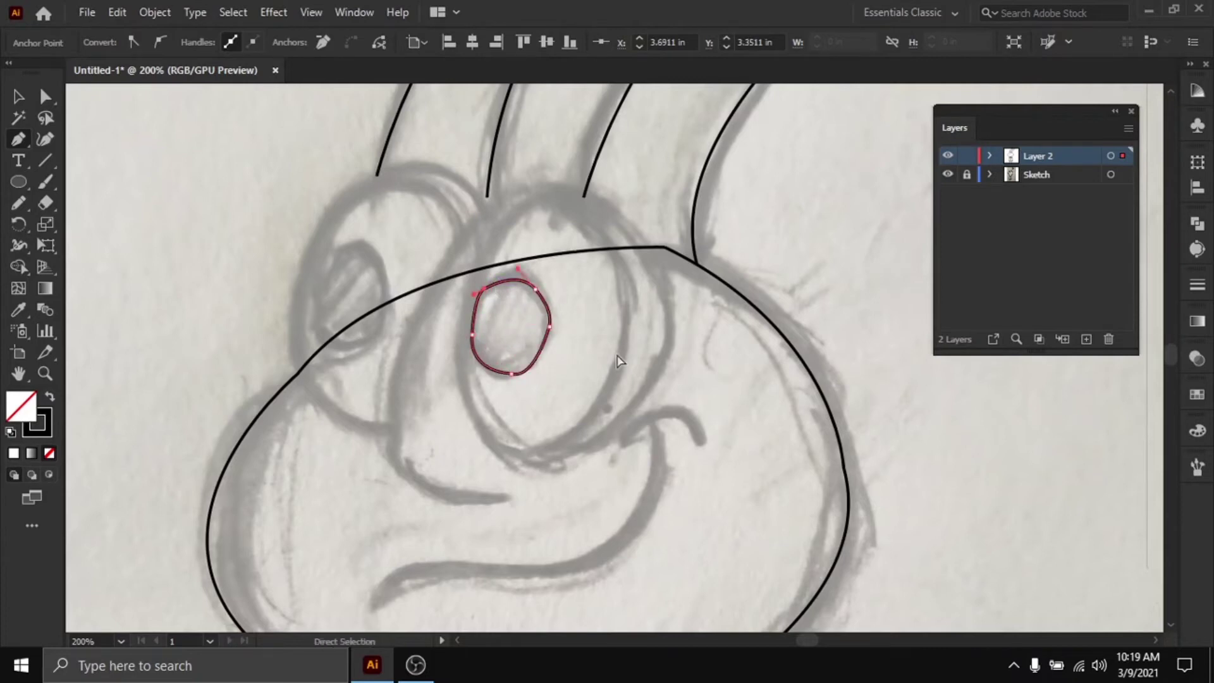
{"action": "left_click", "coordinate": [616, 354], "text": "ctrl"}
Duplicate the traced pupil and place the copy over the left eye's pupil in the sketch
{"action": "left_click_drag", "start_coordinate": [418, 323], "coordinate": [454, 330]}
{"action": "left_click", "coordinate": [551, 380], "text": "ctrl+alt"}
{"action": "left_click_drag", "start_coordinate": [545, 378], "coordinate": [388, 351]}
{"action": "left_click", "coordinate": [377, 395], "text": "ctrl"}
Trace the right eye's oval outline as a closed path and place a duplicate of it over the left eye
{"action": "left_click_drag", "start_coordinate": [515, 396], "coordinate": [455, 398]}
{"action": "left_click", "coordinate": [458, 423]}
{"action": "left_click_drag", "start_coordinate": [520, 213], "coordinate": [621, 210]}
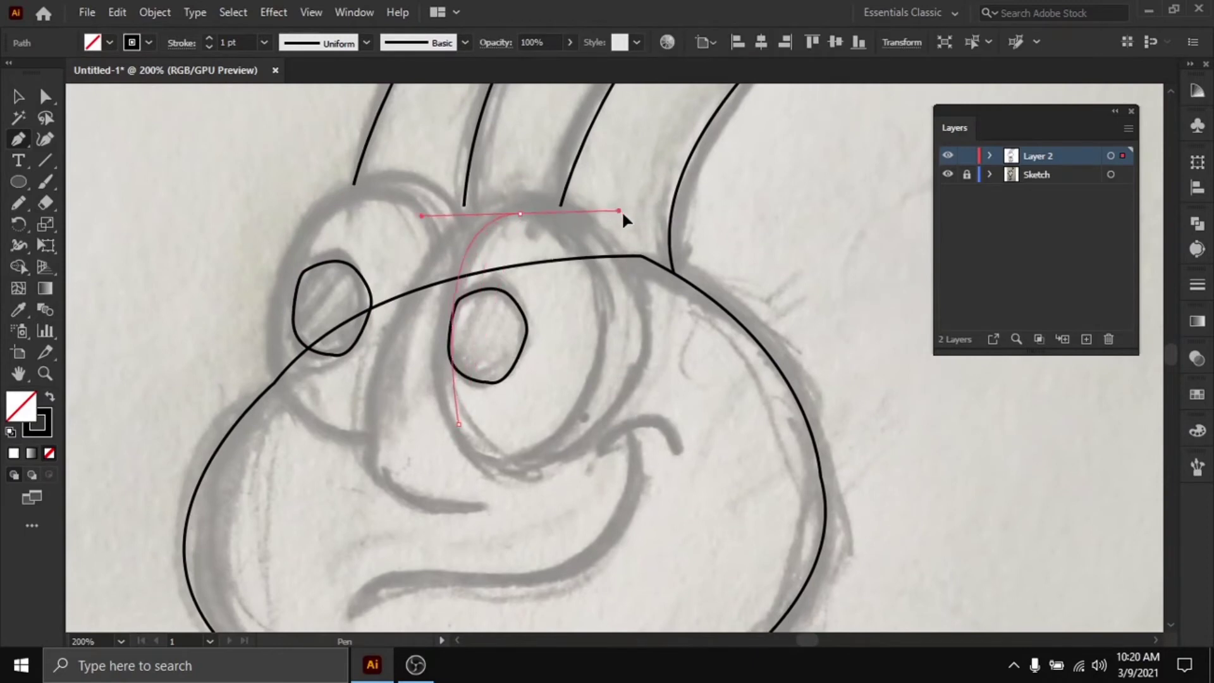
{"action": "left_click_drag", "start_coordinate": [602, 287], "coordinate": [623, 363]}
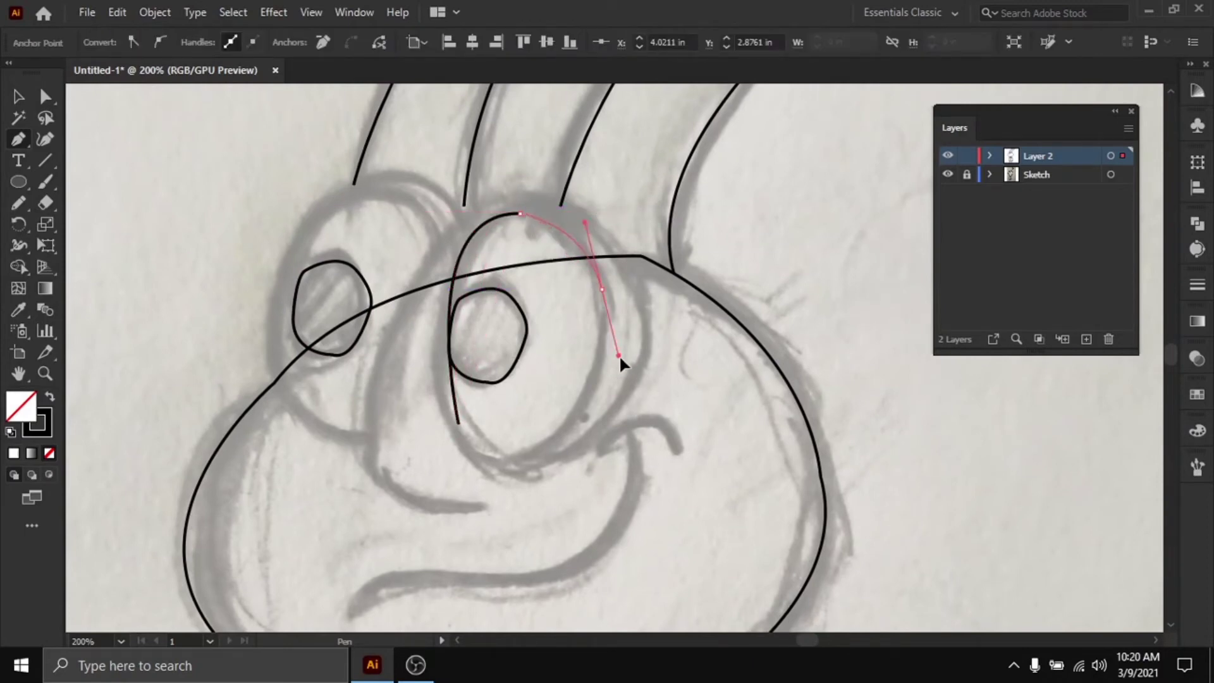
{"action": "left_click", "coordinate": [601, 289]}
{"action": "left_click_drag", "start_coordinate": [546, 446], "coordinate": [498, 463]}
{"action": "left_click_drag", "start_coordinate": [459, 425], "coordinate": [389, 363]}
{"action": "left_click_drag", "start_coordinate": [570, 429], "coordinate": [398, 403]}
{"action": "left_click", "coordinate": [430, 468], "text": "ctrl"}
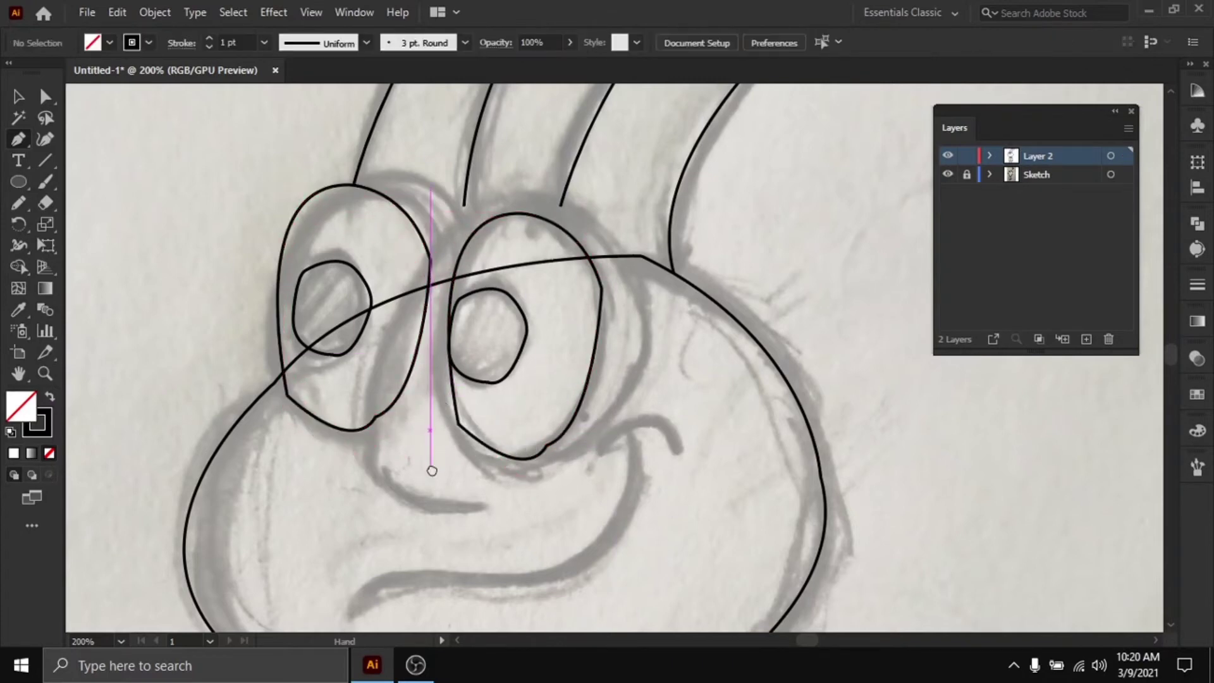
Trace the nose from the bottom of the left eye down and along its curved underside
{"action": "left_click_drag", "start_coordinate": [431, 469], "coordinate": [430, 373]}
{"action": "left_click", "coordinate": [373, 322]}
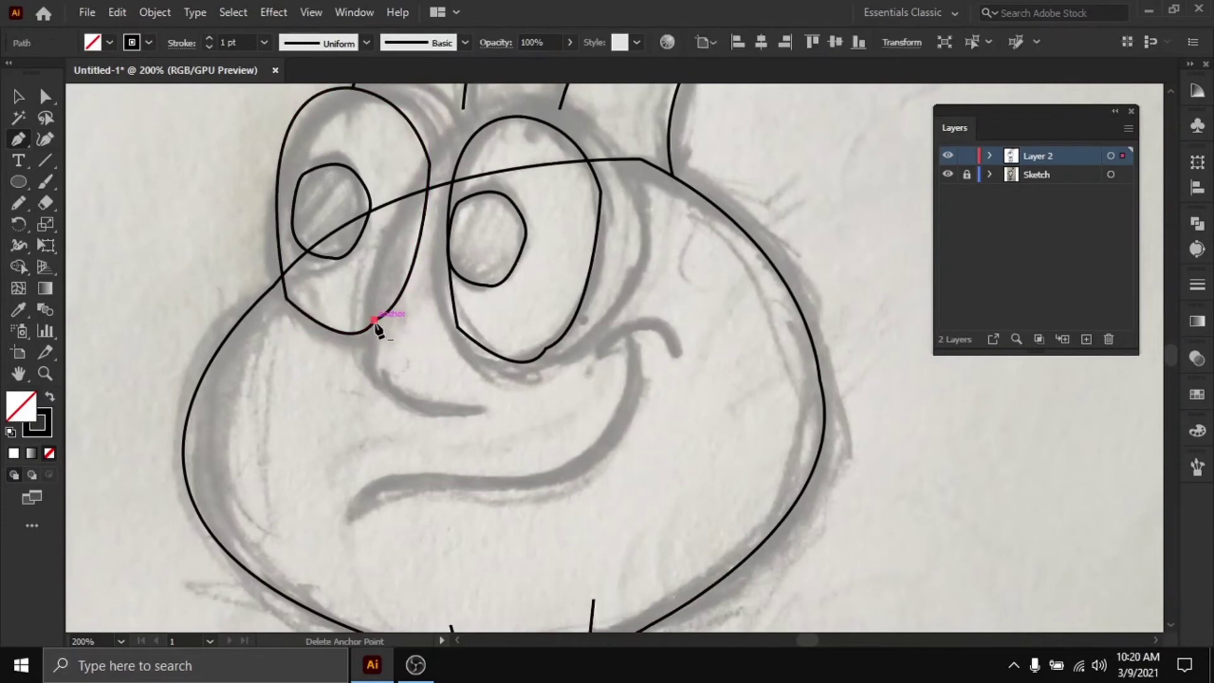
{"action": "left_click", "coordinate": [370, 380]}
{"action": "left_click_drag", "start_coordinate": [486, 411], "coordinate": [557, 385]}
{"action": "left_click", "coordinate": [559, 463], "text": "ctrl"}
Trace the smile line from the mouth's left corner up to the right cheek
{"action": "left_click_drag", "start_coordinate": [559, 463], "coordinate": [536, 428]}
{"action": "left_click", "coordinate": [488, 453]}
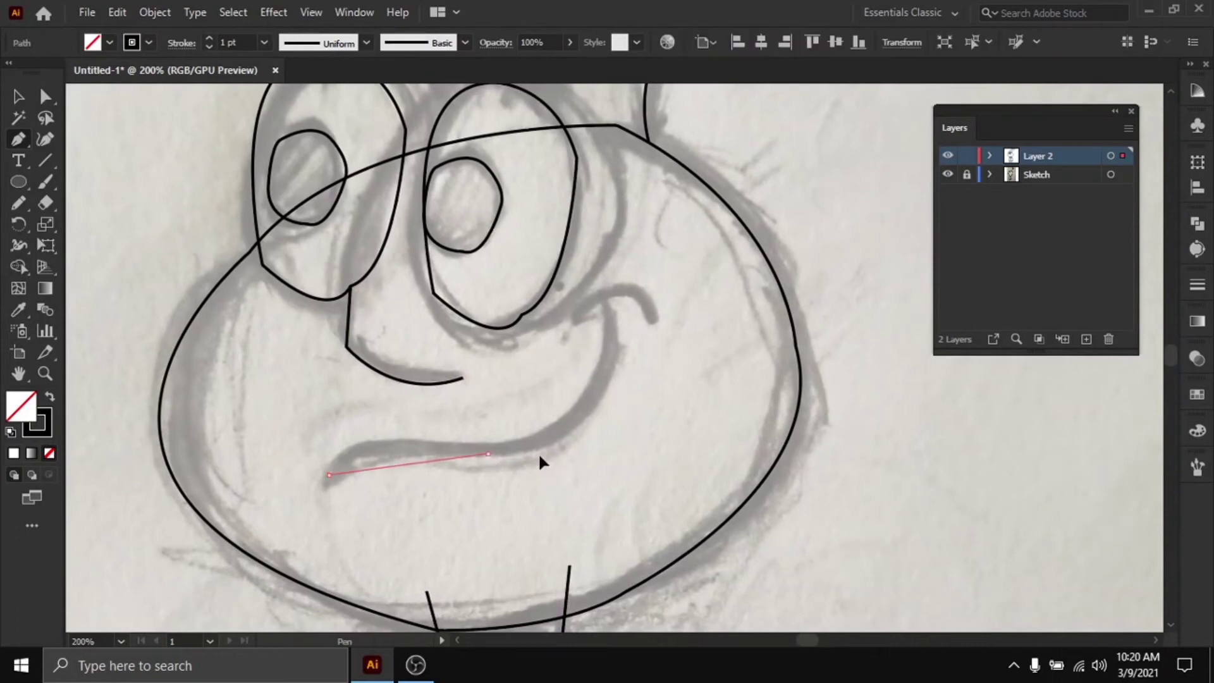
{"action": "left_click_drag", "start_coordinate": [593, 473], "coordinate": [593, 473]}
{"action": "left_click", "coordinate": [489, 454]}
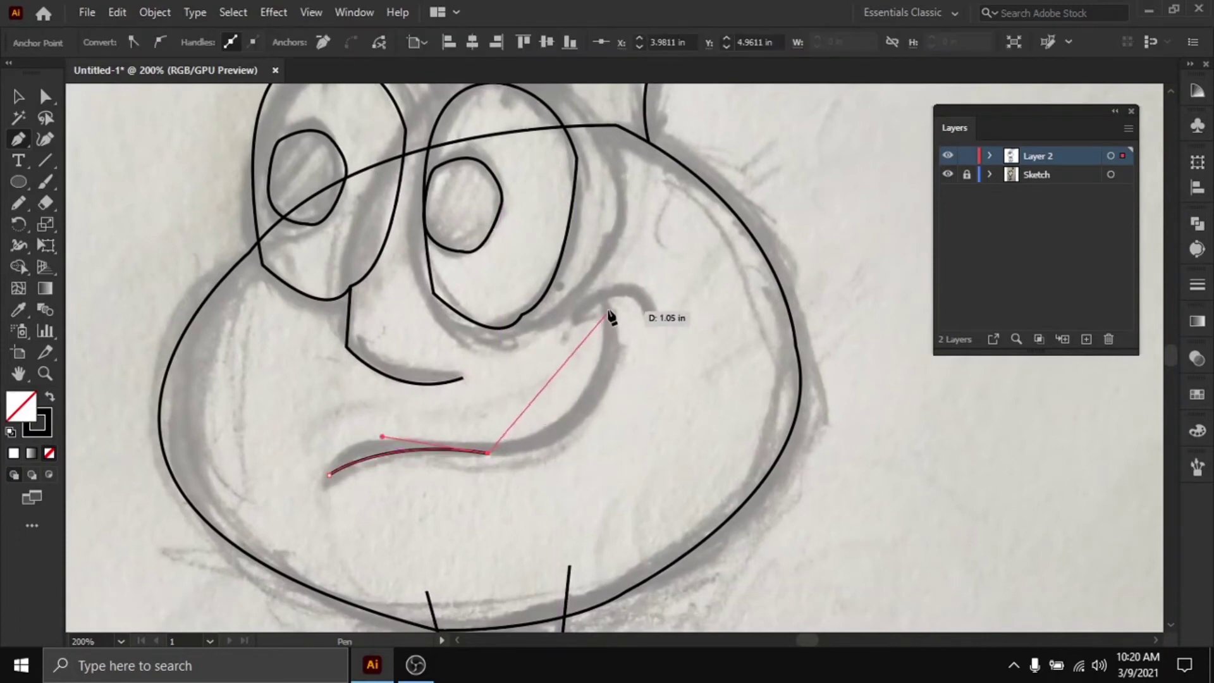
{"action": "left_click_drag", "start_coordinate": [607, 307], "coordinate": [575, 197]}
{"action": "left_click", "coordinate": [593, 244], "text": "ctrl"}
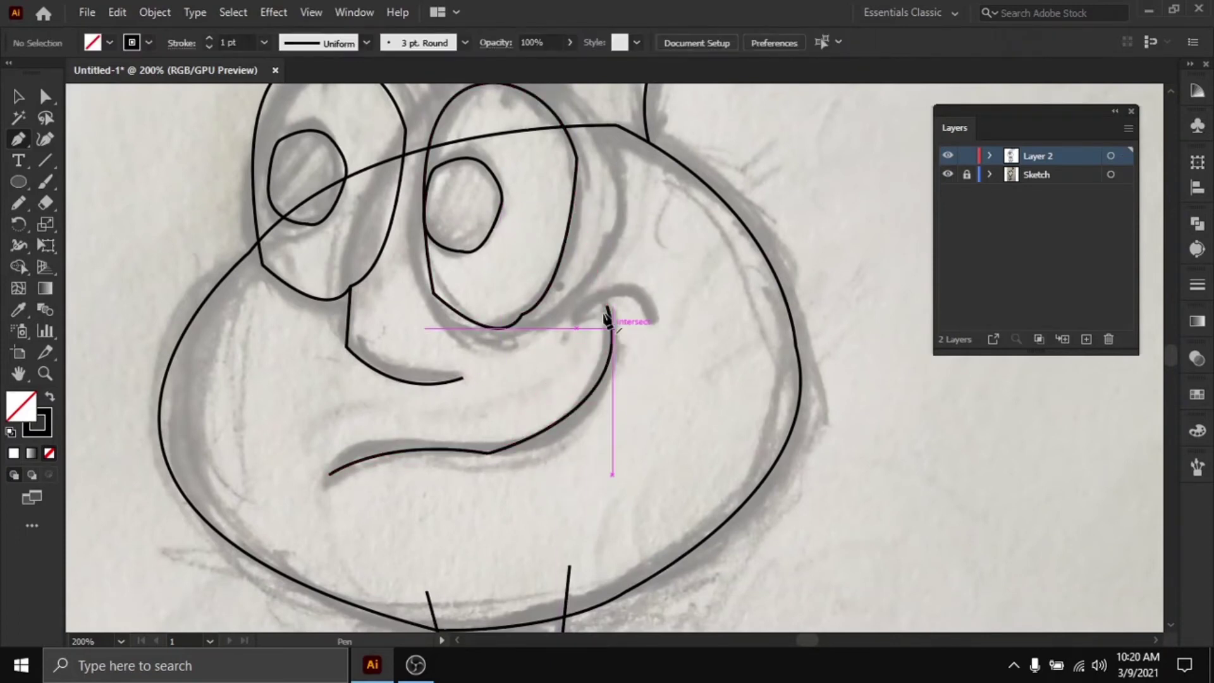
Trace the small curved cheek crease over the right end of the smile
{"action": "left_click_drag", "start_coordinate": [577, 315], "coordinate": [651, 314]}
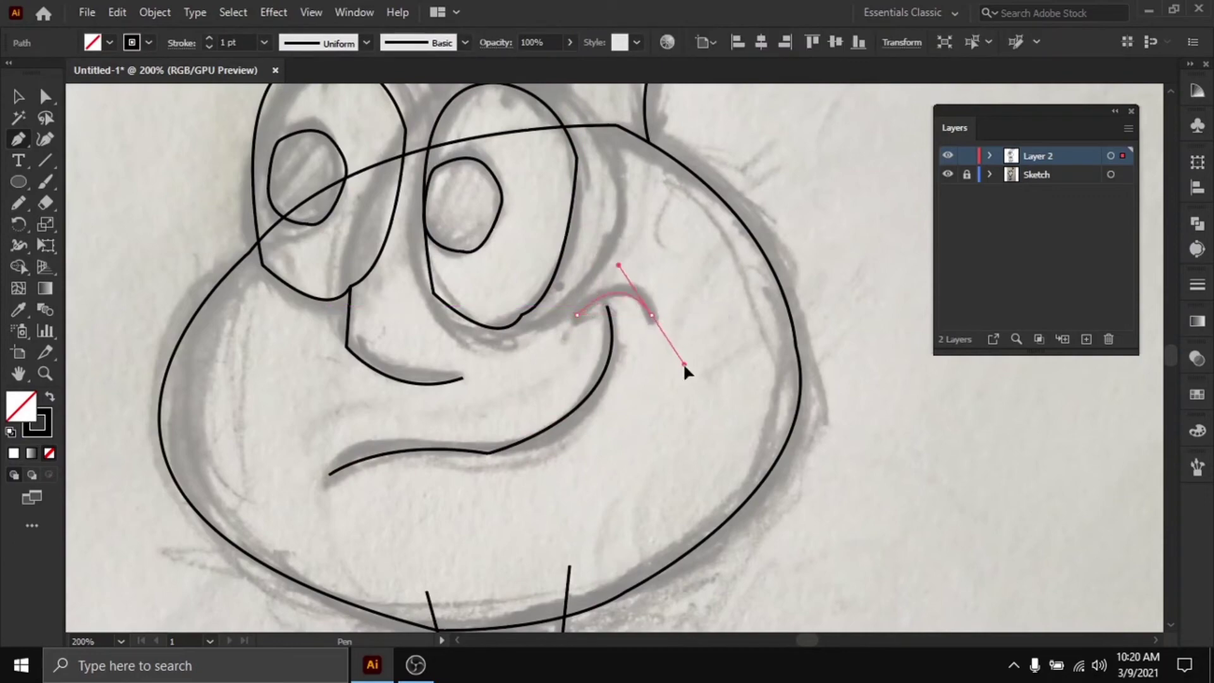
{"action": "left_click_drag", "start_coordinate": [684, 365], "coordinate": [684, 365]}
{"action": "left_click", "coordinate": [684, 385], "text": "ctrl"}
Select all the traced paths and set their stroke weight to 5 pt
{"action": "left_click_drag", "start_coordinate": [697, 460], "coordinate": [666, 334]}
{"action": "scroll", "coordinate": [665, 337], "scroll_direction": "down", "scroll_amount": 3}
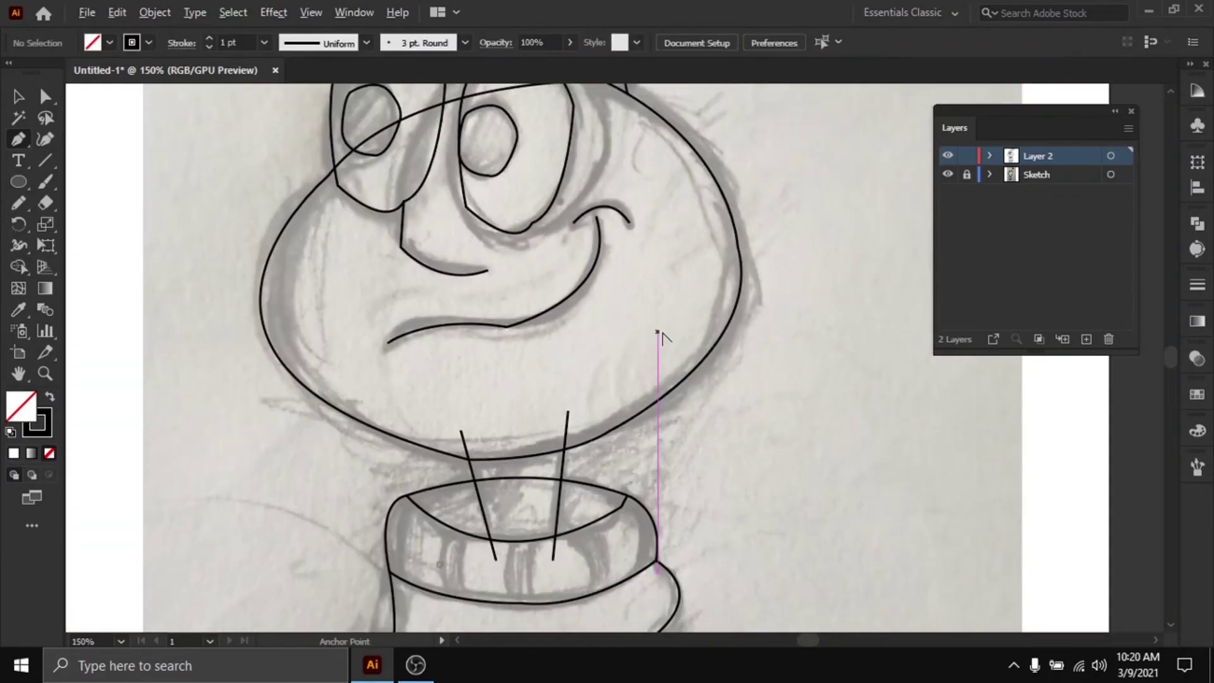
{"action": "scroll", "coordinate": [684, 364], "scroll_direction": "down", "scroll_amount": 1}
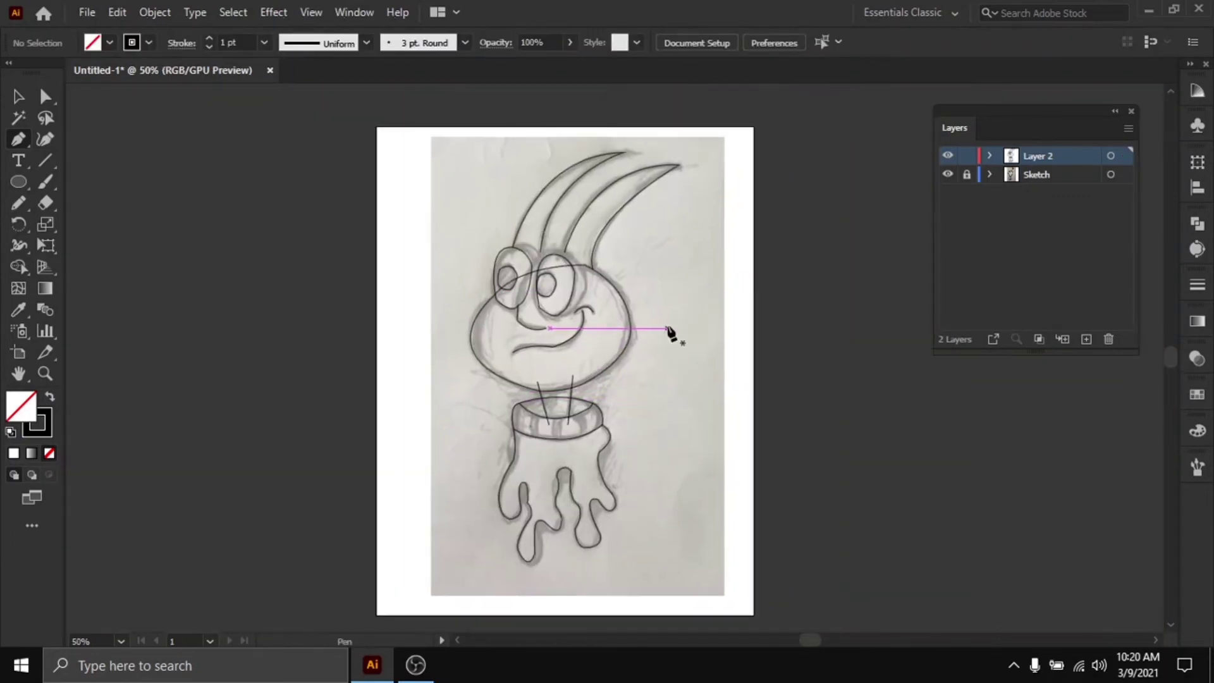
{"action": "left_click_drag", "start_coordinate": [714, 537], "coordinate": [758, 582]}
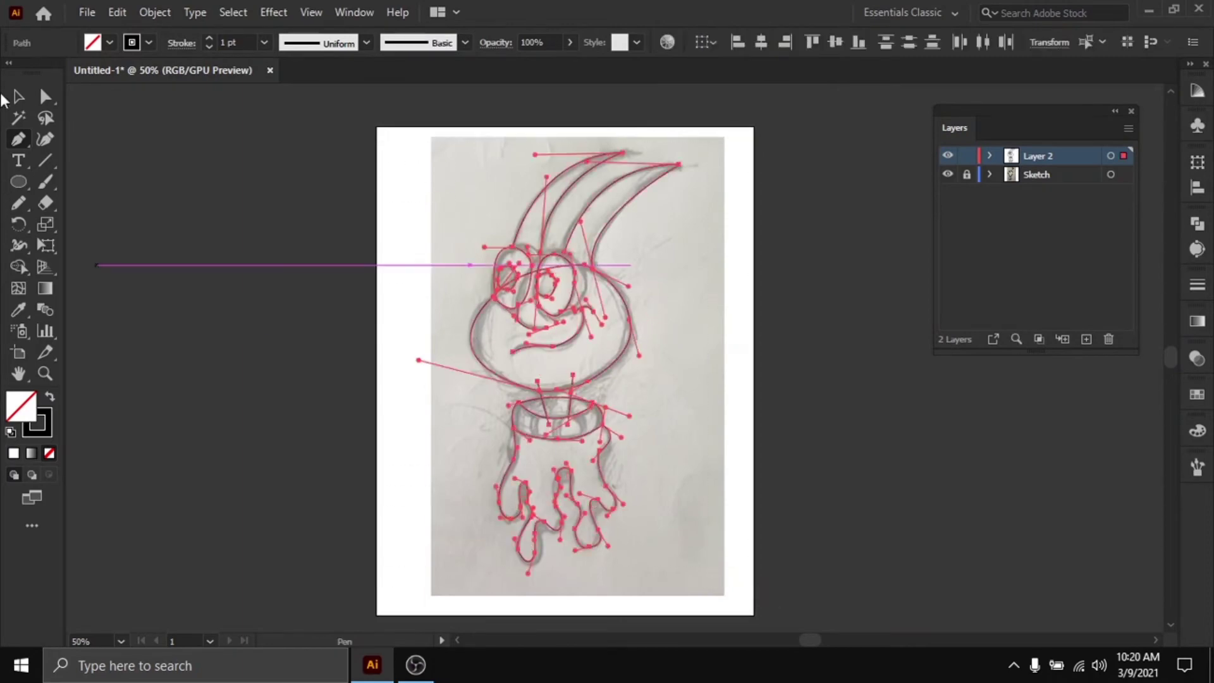
{"action": "left_click", "coordinate": [19, 96]}
{"action": "left_click", "coordinate": [433, 201]}
{"action": "left_click_drag", "start_coordinate": [455, 205], "coordinate": [420, 199]}
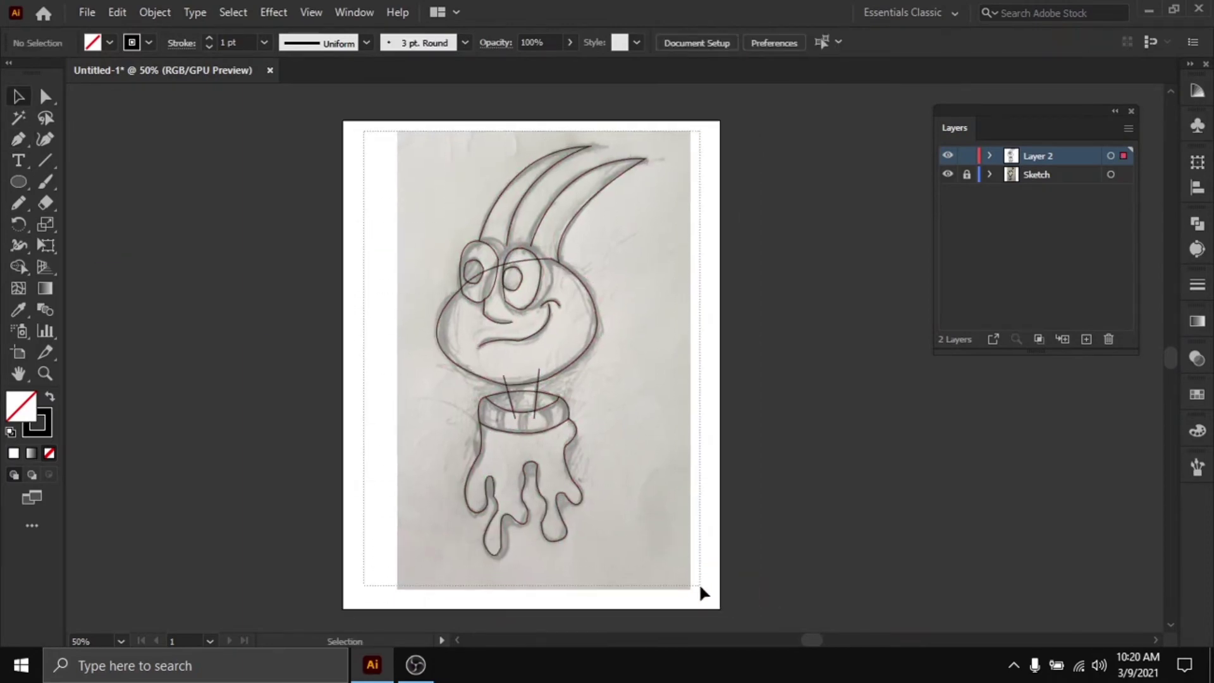
{"action": "left_click_drag", "start_coordinate": [700, 588], "coordinate": [265, 69]}
{"action": "left_click", "coordinate": [210, 39]}
{"action": "left_click", "coordinate": [209, 39]}
{"action": "left_click", "coordinate": [209, 38]}
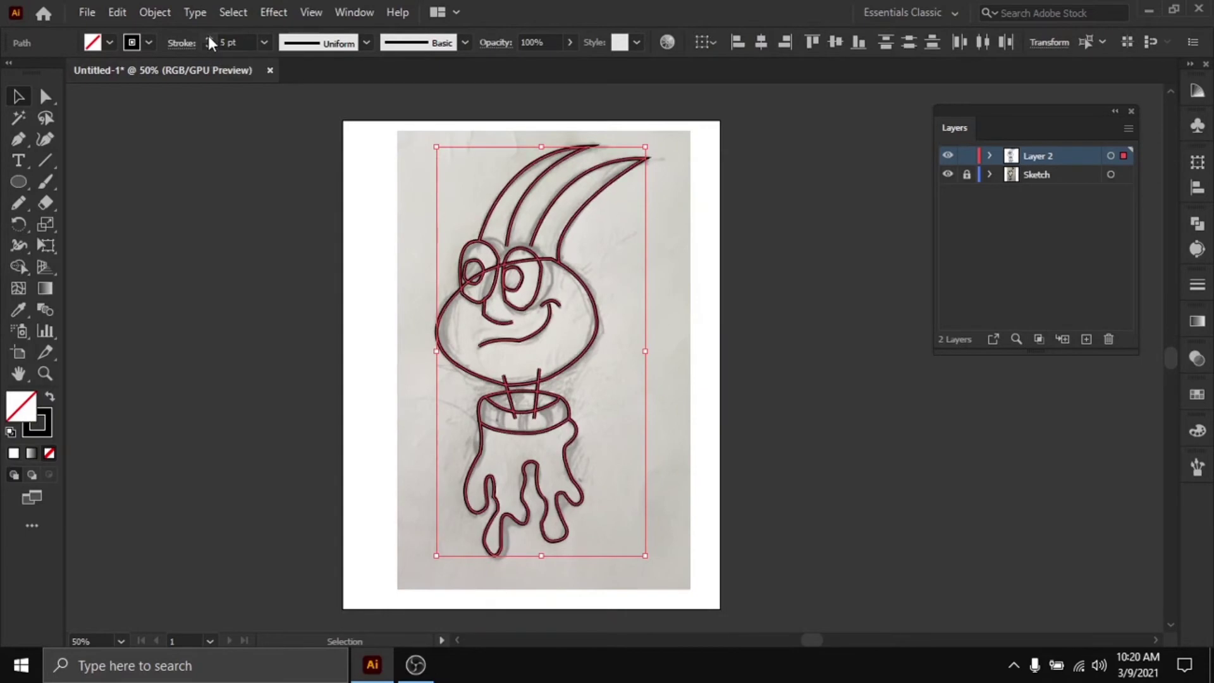
{"action": "left_click", "coordinate": [209, 38]}
{"action": "left_click", "coordinate": [619, 258]}
Extend the left antenna's inner line down to meet the right eye's outline
{"action": "scroll", "coordinate": [607, 284], "scroll_direction": "up", "scroll_amount": 1}
{"action": "left_click_drag", "start_coordinate": [607, 285], "coordinate": [627, 266]}
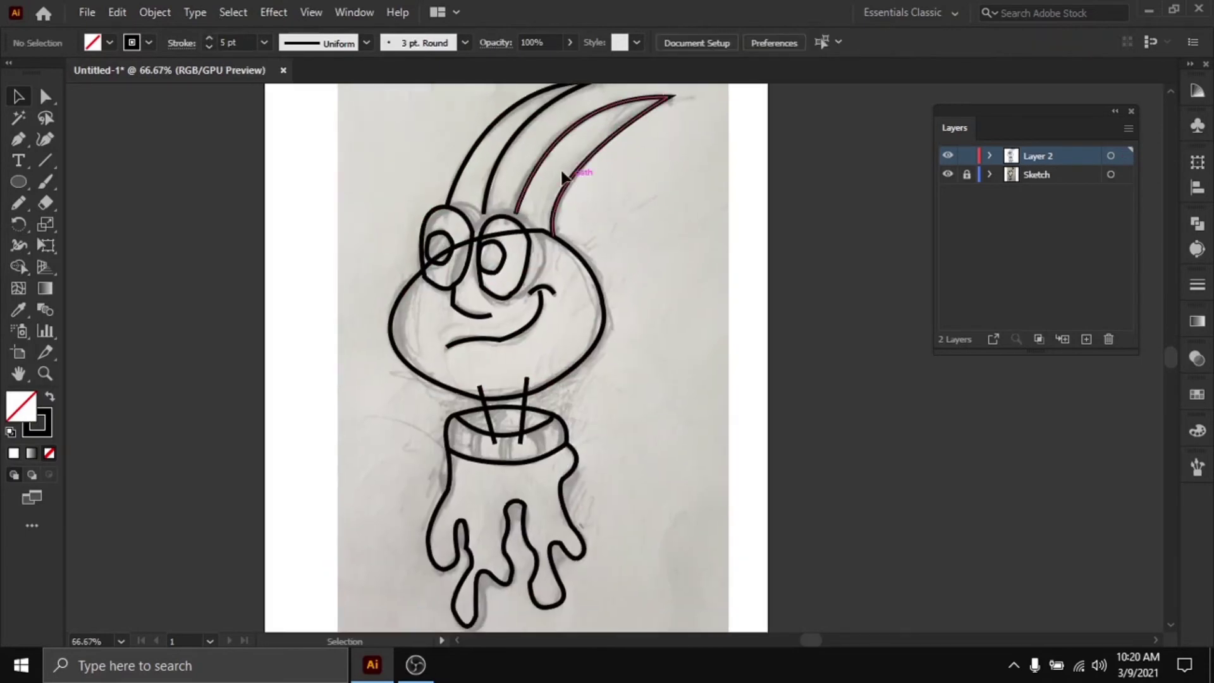
{"action": "left_click_drag", "start_coordinate": [590, 189], "coordinate": [618, 250]}
{"action": "scroll", "coordinate": [489, 276], "scroll_direction": "up", "scroll_amount": 3}
{"action": "left_click_drag", "start_coordinate": [489, 276], "coordinate": [453, 319]}
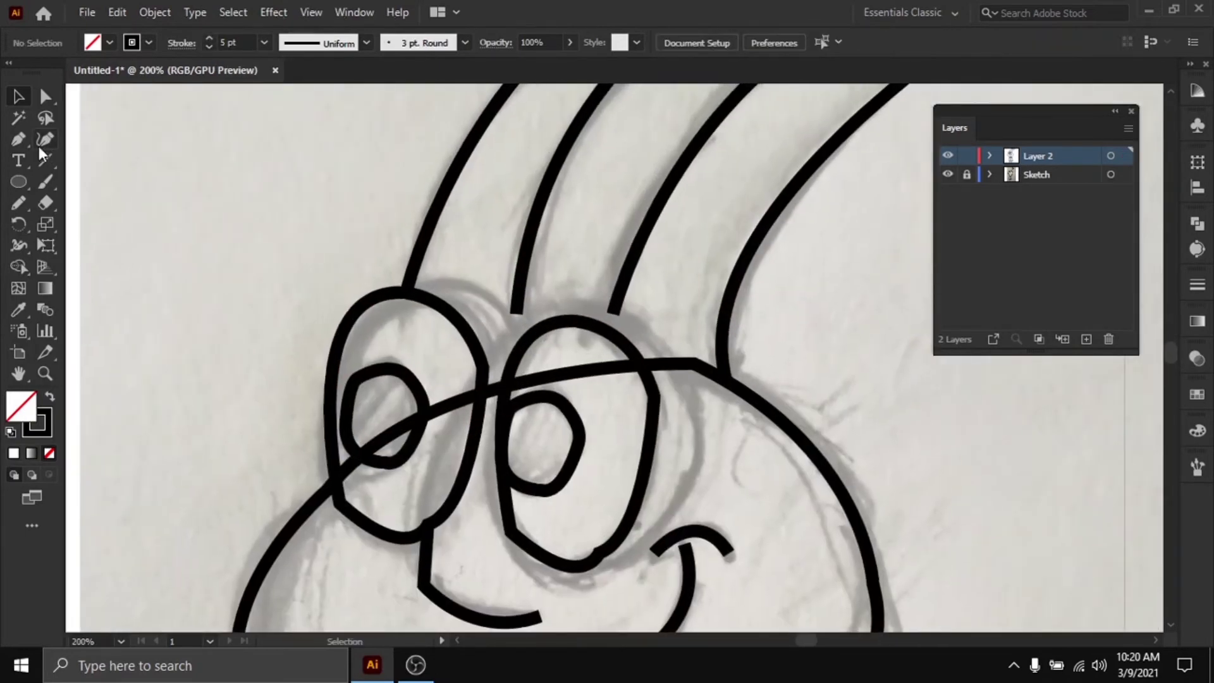
{"action": "left_click", "coordinate": [516, 313]}
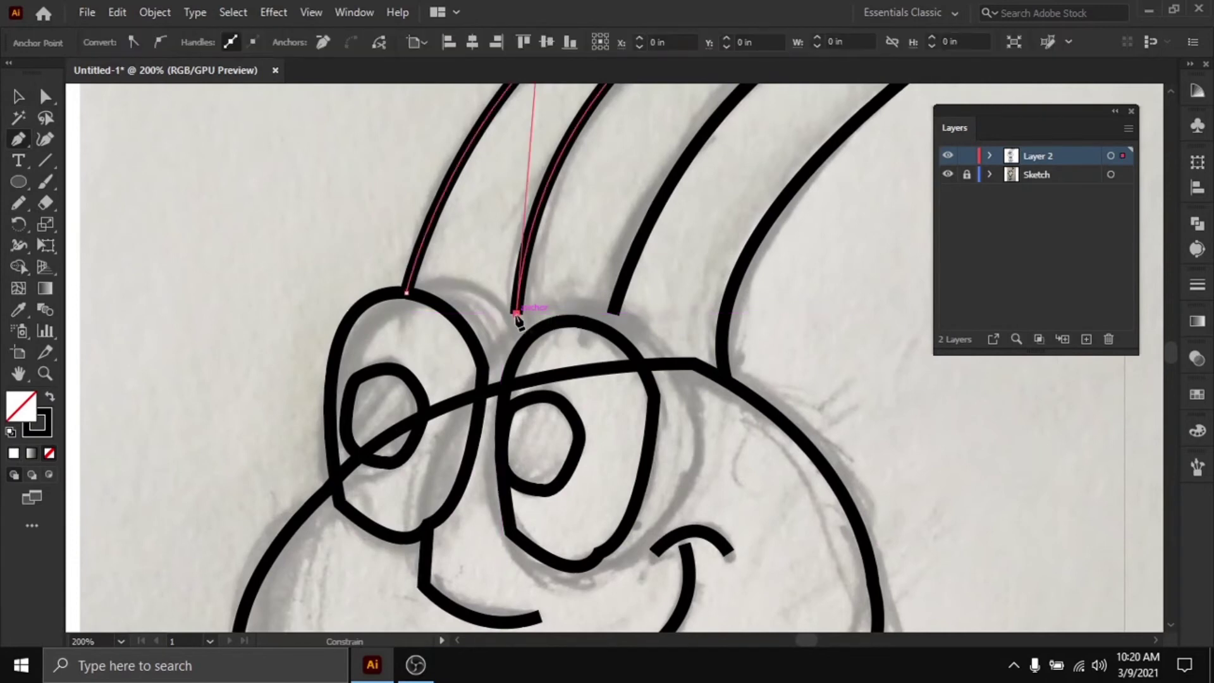
{"action": "left_click", "coordinate": [516, 355]}
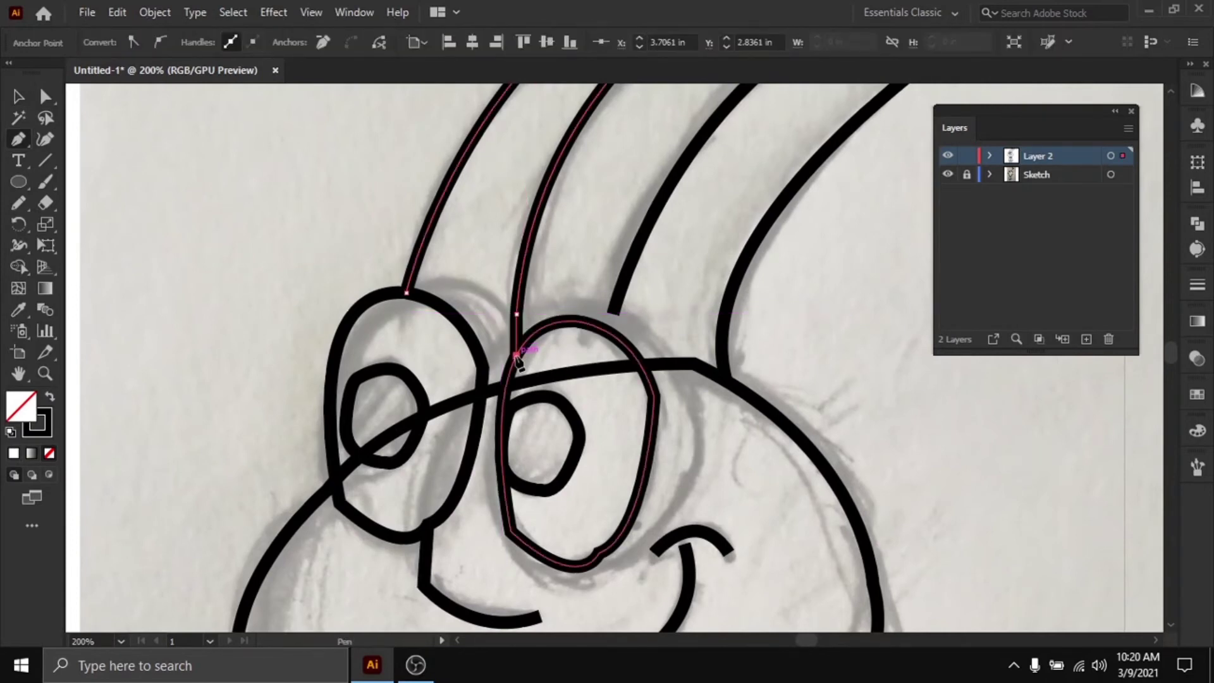
{"action": "left_click", "coordinate": [596, 276]}
{"action": "left_click", "coordinate": [574, 265], "text": "ctrl"}
Extend the right antenna's left line down to meet the top of the right eye's outline
{"action": "left_click_drag", "start_coordinate": [677, 350], "coordinate": [601, 319]}
{"action": "left_click", "coordinate": [532, 281]}
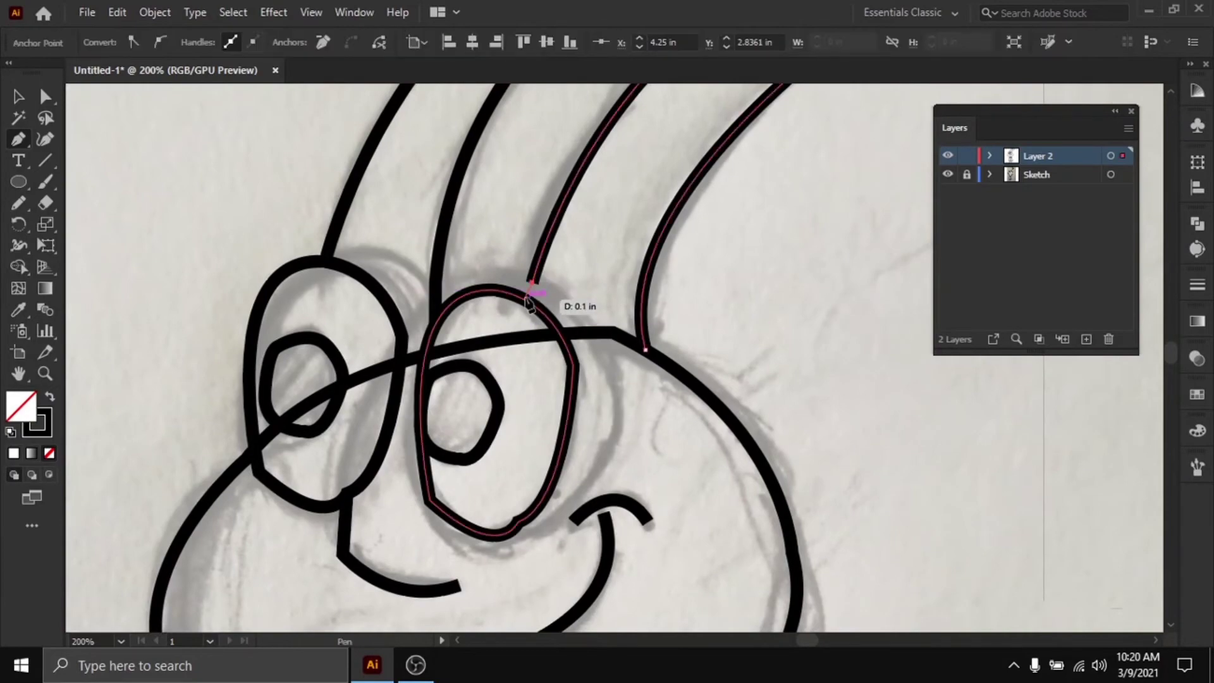
{"action": "left_click", "coordinate": [485, 222], "text": "ctrl"}
{"action": "scroll", "coordinate": [483, 221], "scroll_direction": "down", "scroll_amount": 3}
{"action": "scroll", "coordinate": [600, 234], "scroll_direction": "down", "scroll_amount": 2}
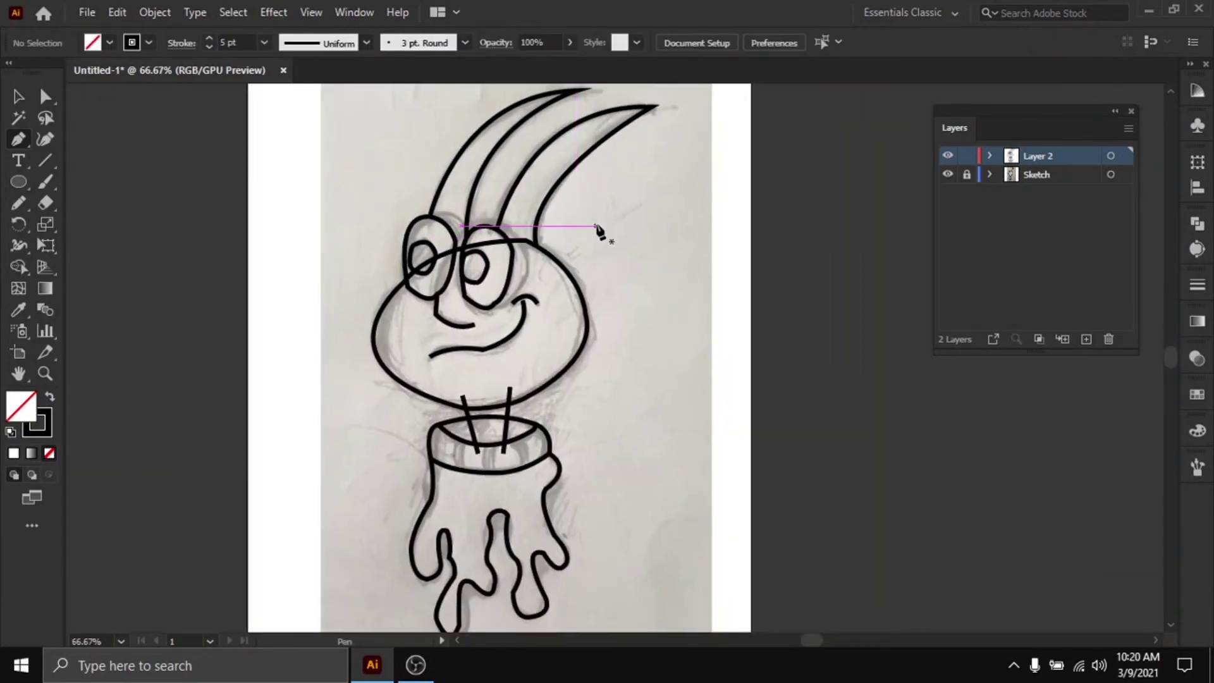
{"action": "scroll", "coordinate": [596, 239], "scroll_direction": "up", "scroll_amount": 1}
{"action": "left_click_drag", "start_coordinate": [487, 425], "coordinate": [501, 358]}
{"action": "scroll", "coordinate": [448, 541], "scroll_direction": "up", "scroll_amount": 4}
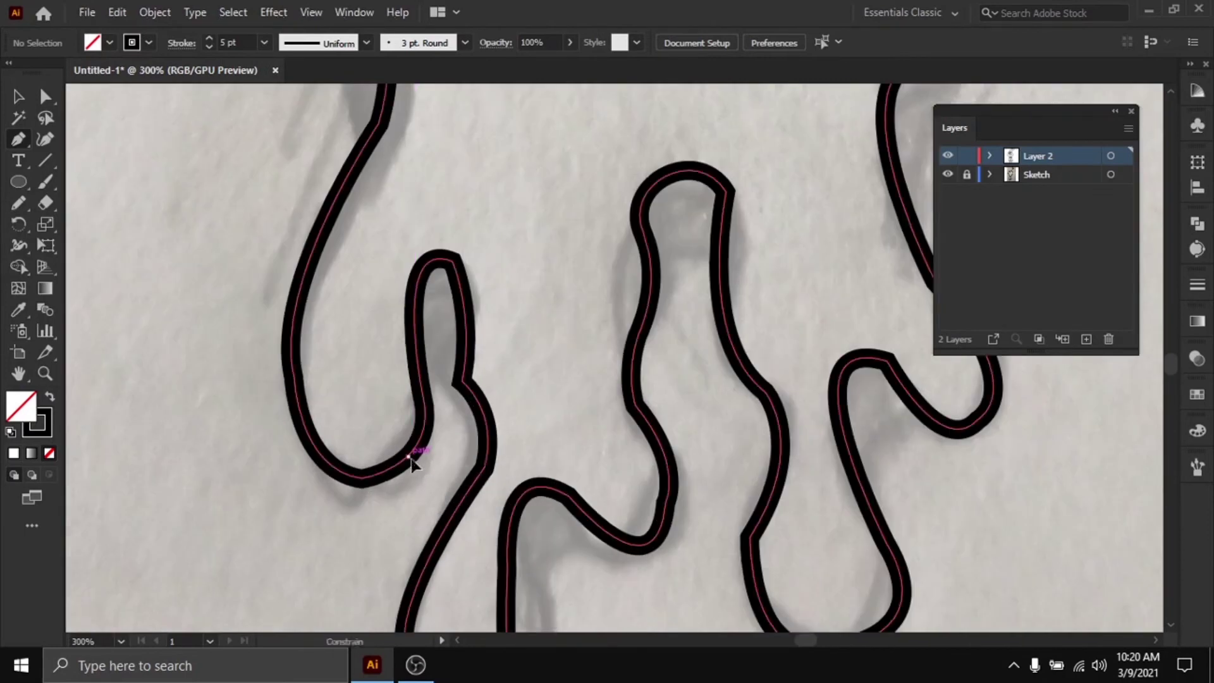
{"action": "left_click", "coordinate": [409, 456]}
{"action": "left_click", "coordinate": [425, 469]}
{"action": "left_click", "coordinate": [461, 382]}
{"action": "key", "text": "ctrl+z"}
{"action": "key", "text": "ctrl+z"}
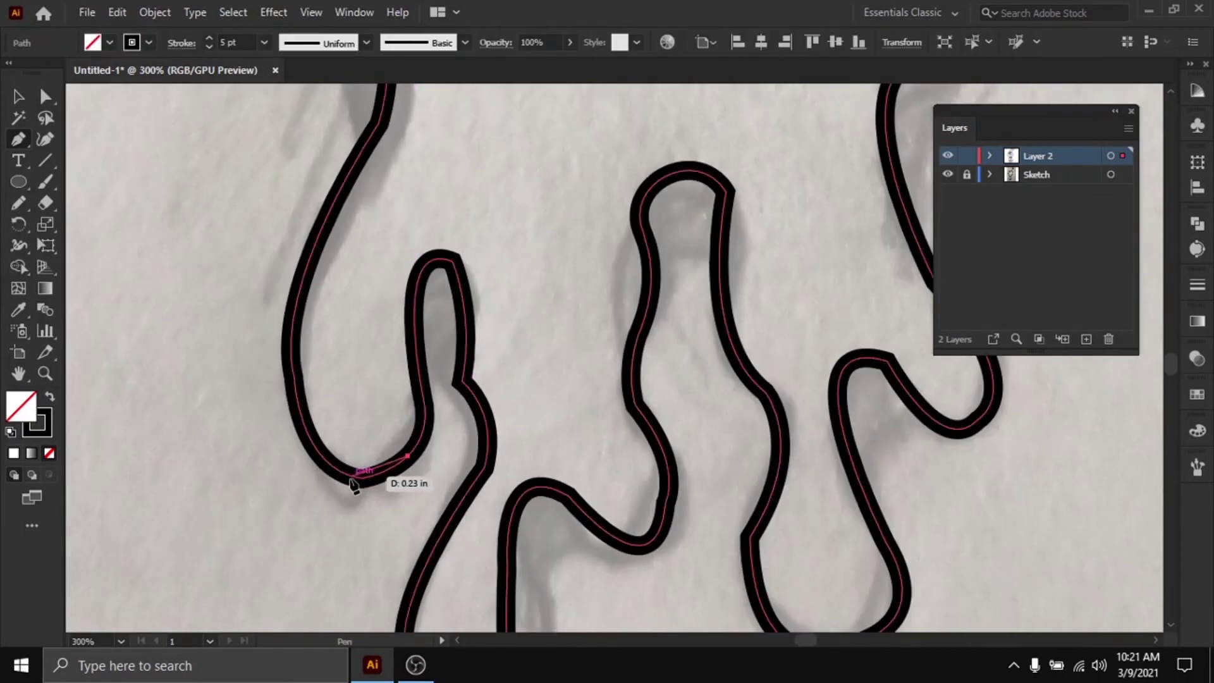
{"action": "key", "text": "ctrl+z"}
Draw a thickness line from the bottom of the leftmost drip up to the notch on the long second drip's left edge
{"action": "left_click_drag", "start_coordinate": [362, 479], "coordinate": [387, 527]}
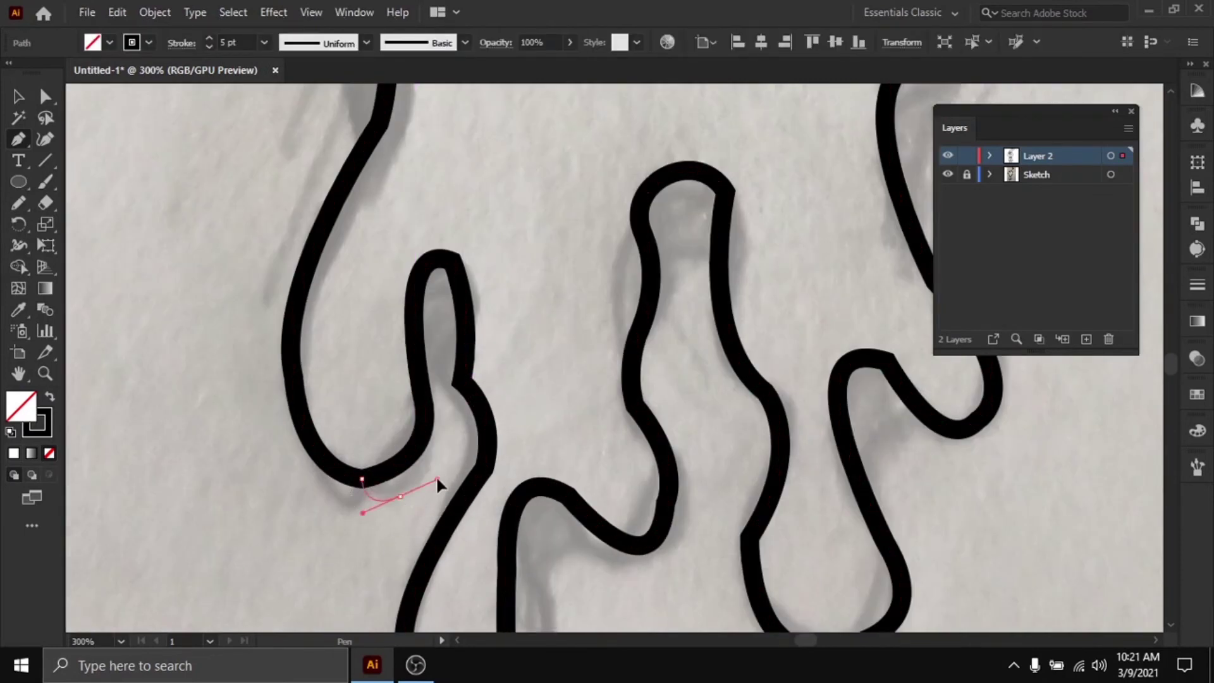
{"action": "left_click", "coordinate": [400, 496]}
{"action": "left_click_drag", "start_coordinate": [475, 392], "coordinate": [468, 342]}
{"action": "left_click", "coordinate": [561, 599], "text": "ctrl"}
Draw a thickness line from the long second drip's bottom up along its right side to the small bulge
{"action": "left_click_drag", "start_coordinate": [561, 599], "coordinate": [374, 182]}
{"action": "left_click", "coordinate": [344, 420]}
{"action": "left_click", "coordinate": [370, 436]}
{"action": "left_click_drag", "start_coordinate": [461, 215], "coordinate": [480, 253]}
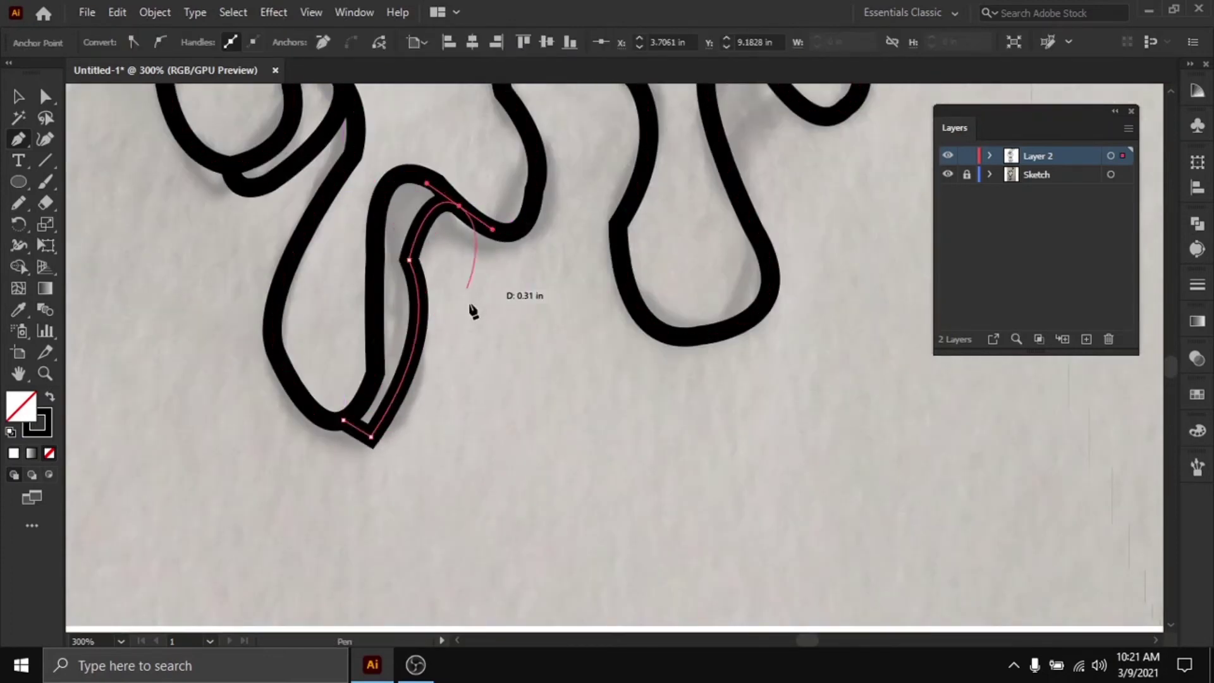
{"action": "left_click", "coordinate": [472, 309], "text": "ctrl"}
Draw a curved thickness line inside the tall gap, from the lower end of its left edge up to its right edge
{"action": "mouse_move", "coordinate": [570, 217]}
{"action": "left_mouse_down"}
{"action": "mouse_move", "coordinate": [354, 441]}
{"action": "mouse_move", "coordinate": [309, 509]}
{"action": "left_mouse_up"}
{"action": "left_click", "coordinate": [316, 428]}
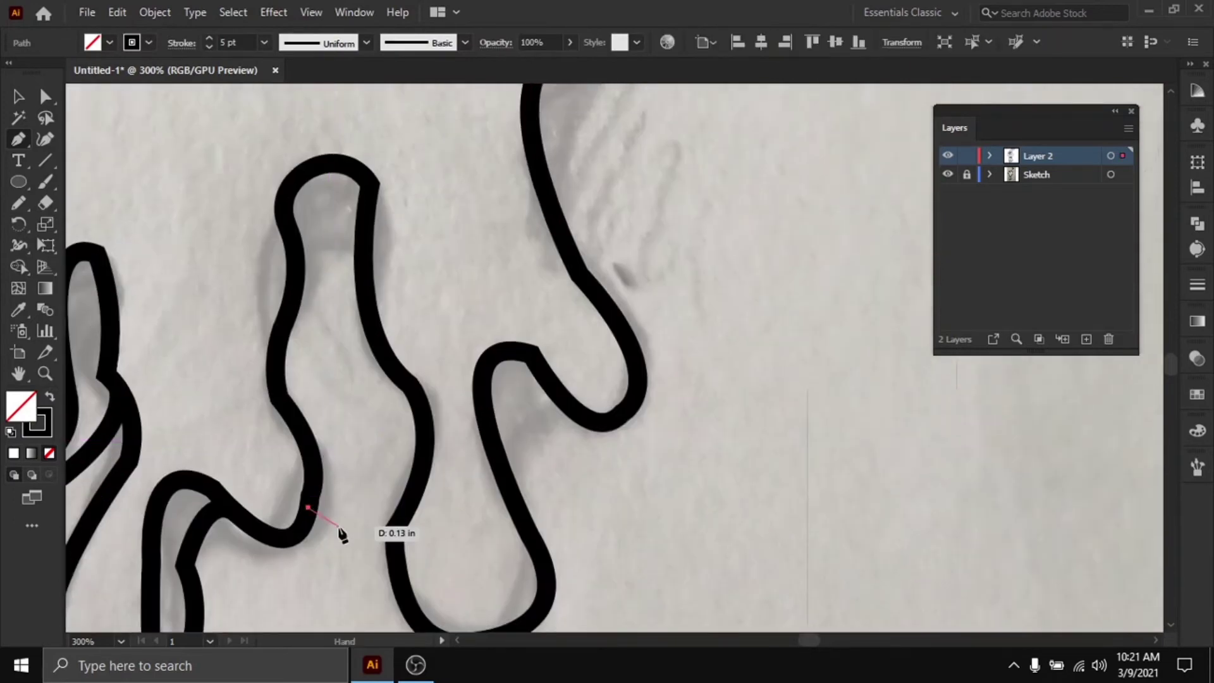
{"action": "left_click", "coordinate": [339, 528]}
{"action": "left_click", "coordinate": [338, 415]}
{"action": "key", "text": "ctrl+z"}
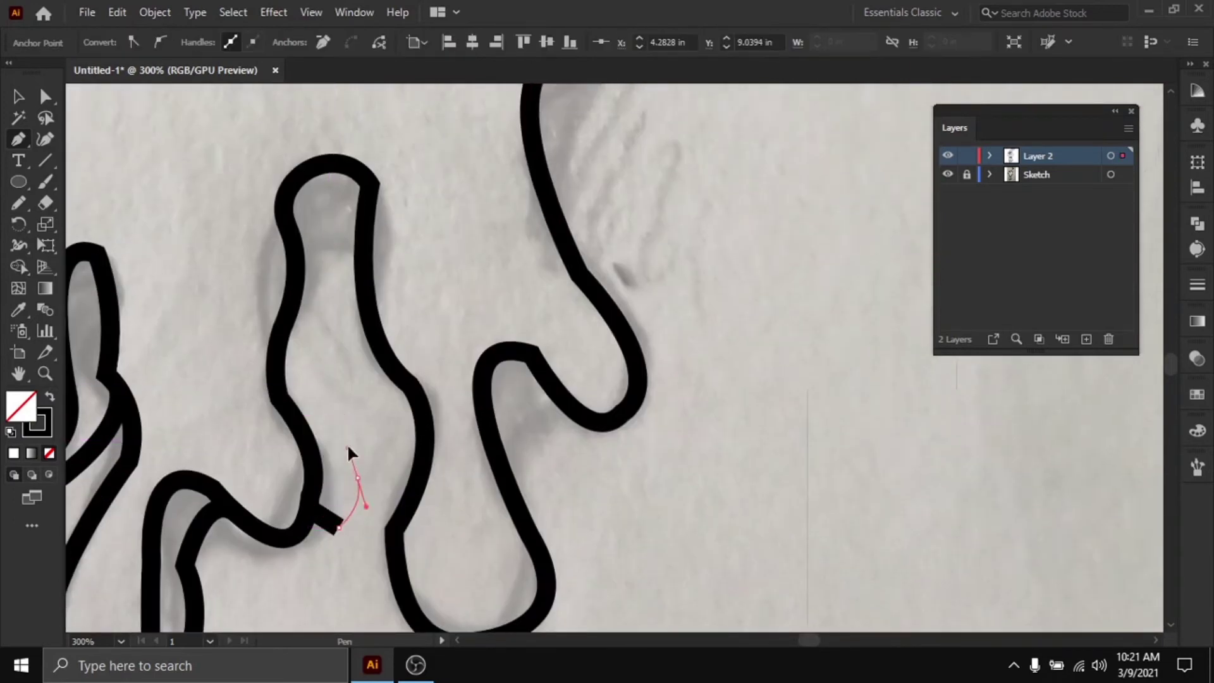
{"action": "left_click_drag", "start_coordinate": [349, 453], "coordinate": [348, 451]}
{"action": "left_click", "coordinate": [324, 395]}
{"action": "left_click", "coordinate": [323, 316]}
{"action": "left_click_drag", "start_coordinate": [362, 261], "coordinate": [395, 274]}
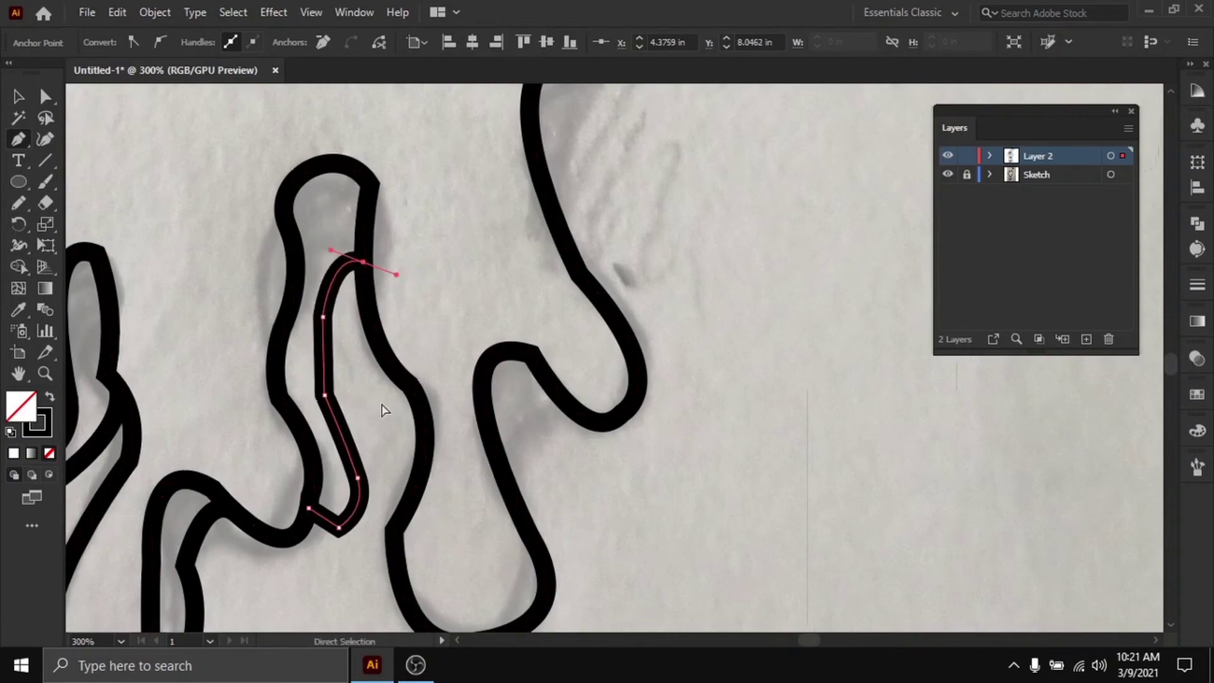
{"action": "left_click", "coordinate": [382, 410], "text": "ctrl"}
Draw a thickness line from the bottom of the third long drip up its right side to the short drip beside it
{"action": "left_click_drag", "start_coordinate": [382, 411], "coordinate": [266, 303]}
{"action": "left_click", "coordinate": [371, 532]}
{"action": "left_click_drag", "start_coordinate": [404, 550], "coordinate": [452, 541]}
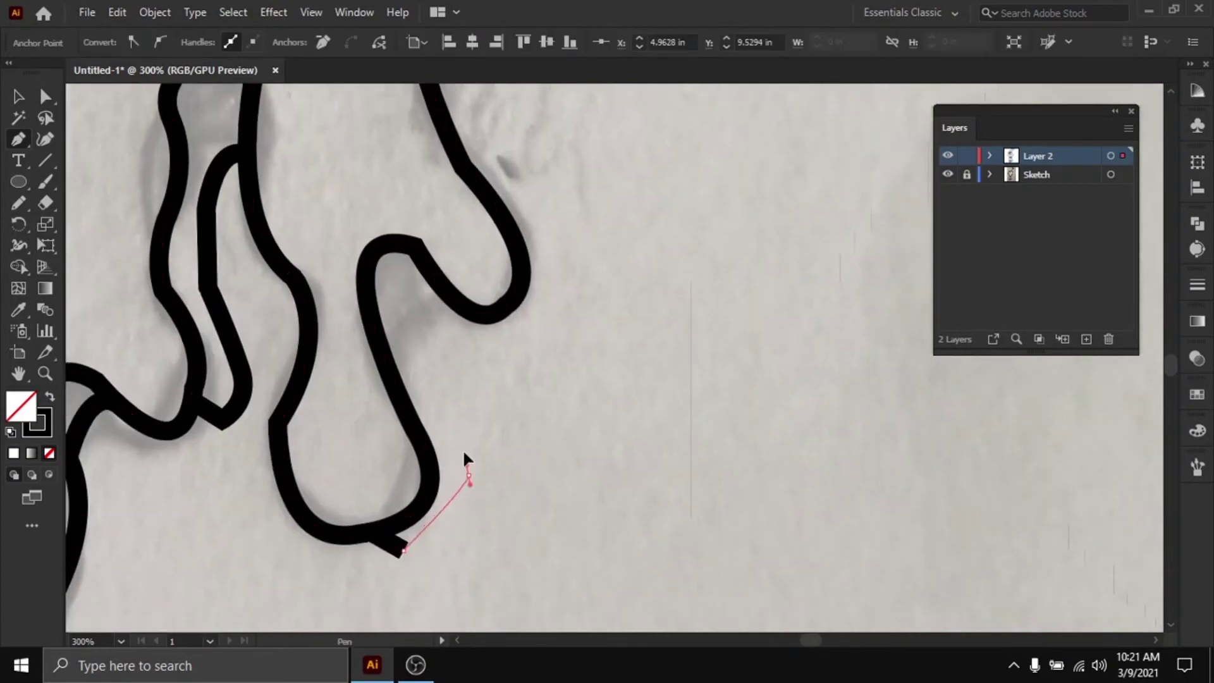
{"action": "left_click_drag", "start_coordinate": [463, 452], "coordinate": [458, 429]}
{"action": "left_click", "coordinate": [436, 374]}
{"action": "left_click_drag", "start_coordinate": [434, 278], "coordinate": [468, 297]}
{"action": "left_click", "coordinate": [548, 380], "text": "ctrl"}
Draw a thickness line from the rightmost short drip's outer edge up to the notch on the body's right side
{"action": "scroll", "coordinate": [548, 380], "scroll_direction": "down", "scroll_amount": 1}
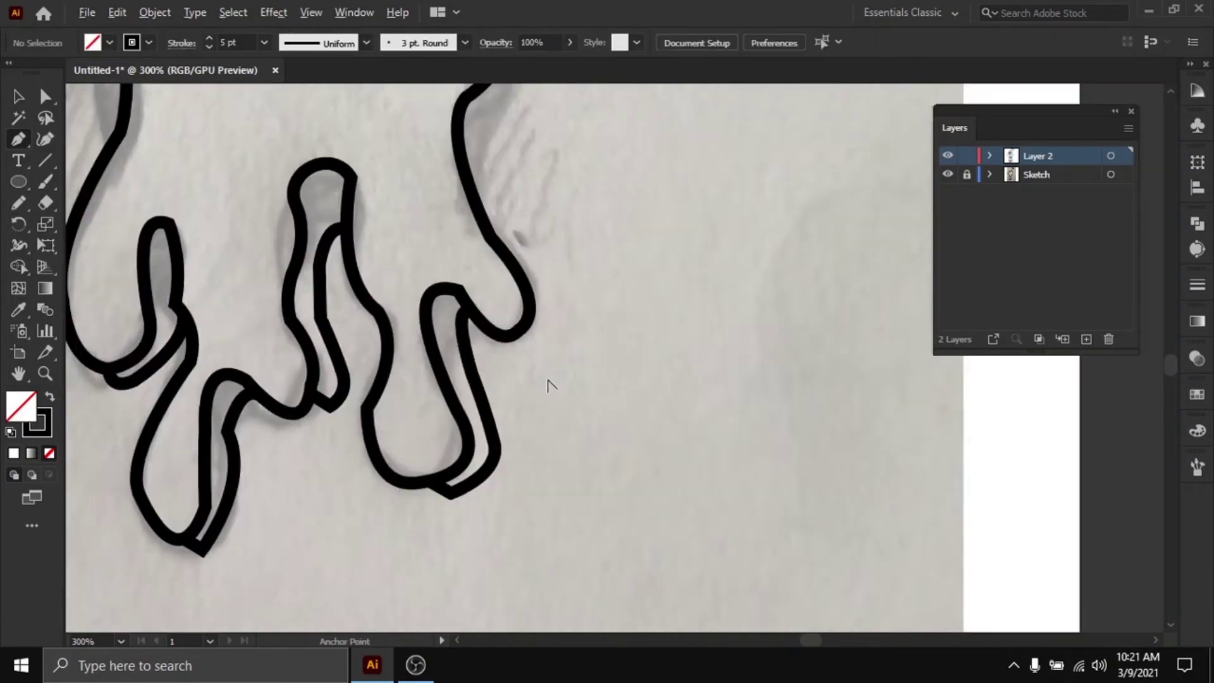
{"action": "scroll", "coordinate": [547, 380], "scroll_direction": "down", "scroll_amount": 3}
{"action": "scroll", "coordinate": [577, 407], "scroll_direction": "up", "scroll_amount": 3}
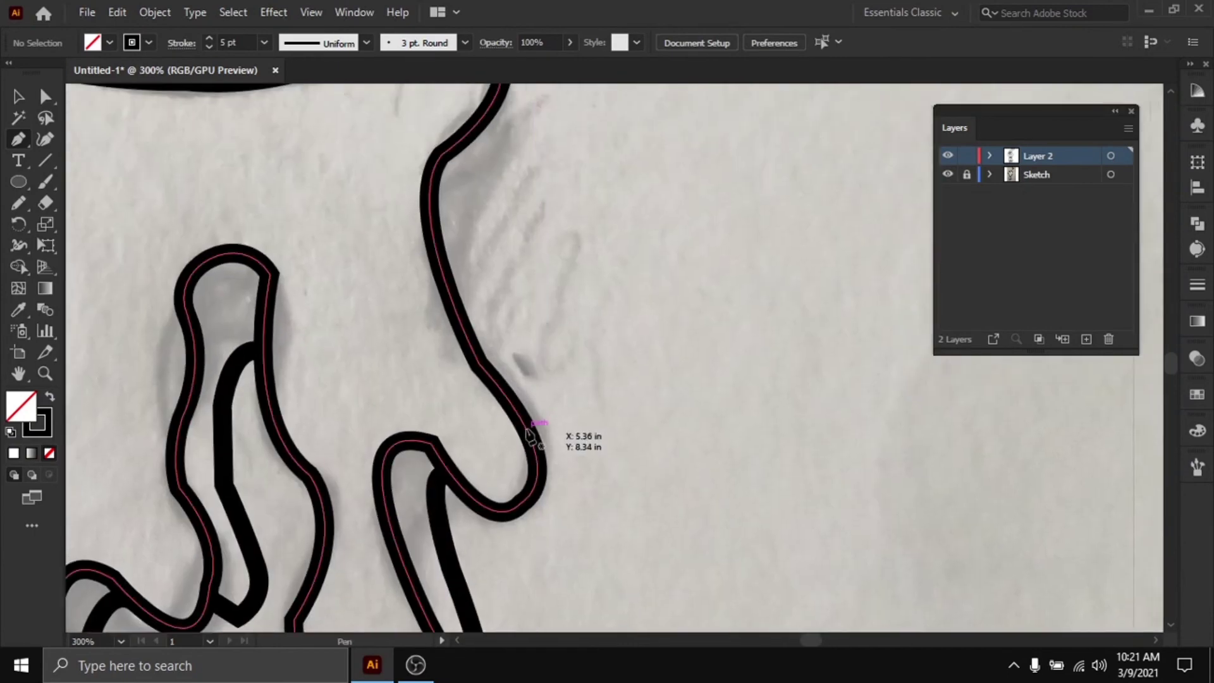
{"action": "left_click", "coordinate": [526, 429]}
{"action": "left_click_drag", "start_coordinate": [560, 364], "coordinate": [556, 393]}
{"action": "left_click", "coordinate": [480, 318]}
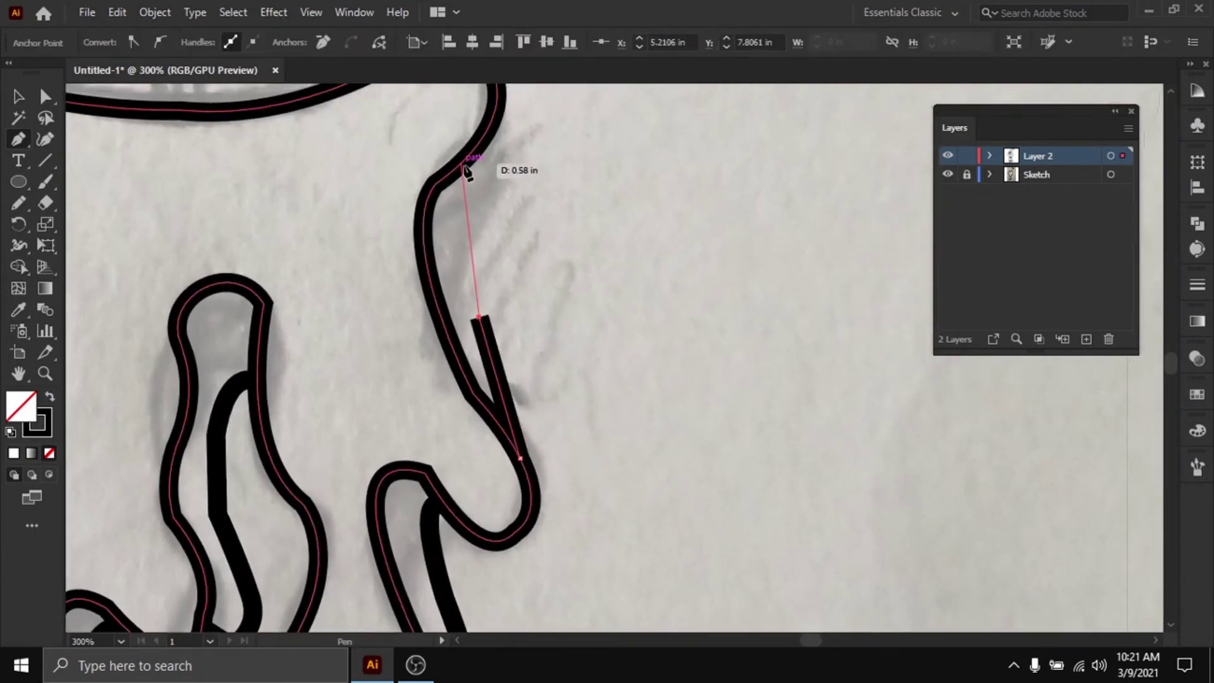
{"action": "left_click_drag", "start_coordinate": [464, 165], "coordinate": [488, 142]}
{"action": "left_click", "coordinate": [552, 229], "text": "ctrl"}
Draw the left stripe on the collar as two curved lines between the collar opening and the collar's lower edge
{"action": "scroll", "coordinate": [567, 352], "scroll_direction": "down", "scroll_amount": 3}
{"action": "left_click_drag", "start_coordinate": [575, 250], "coordinate": [590, 371]}
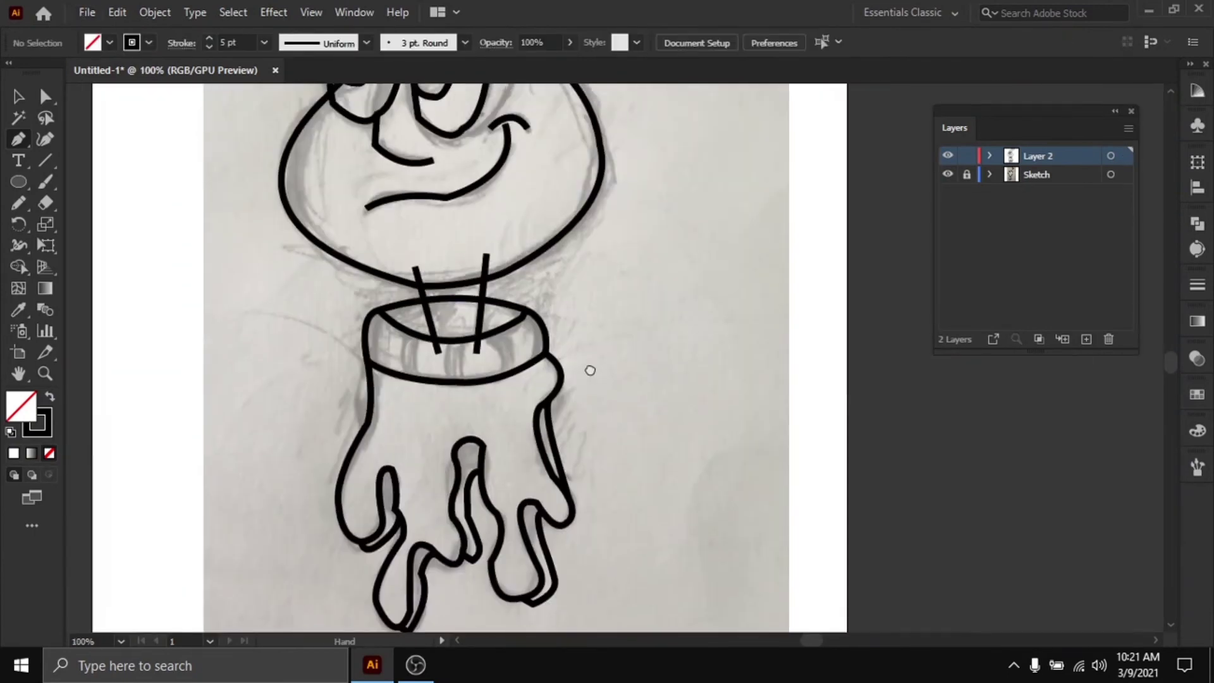
{"action": "scroll", "coordinate": [590, 370], "scroll_direction": "down", "scroll_amount": 1}
{"action": "scroll", "coordinate": [478, 326], "scroll_direction": "up", "scroll_amount": 4}
{"action": "left_click_drag", "start_coordinate": [463, 497], "coordinate": [465, 403]}
{"action": "left_click", "coordinate": [452, 340]}
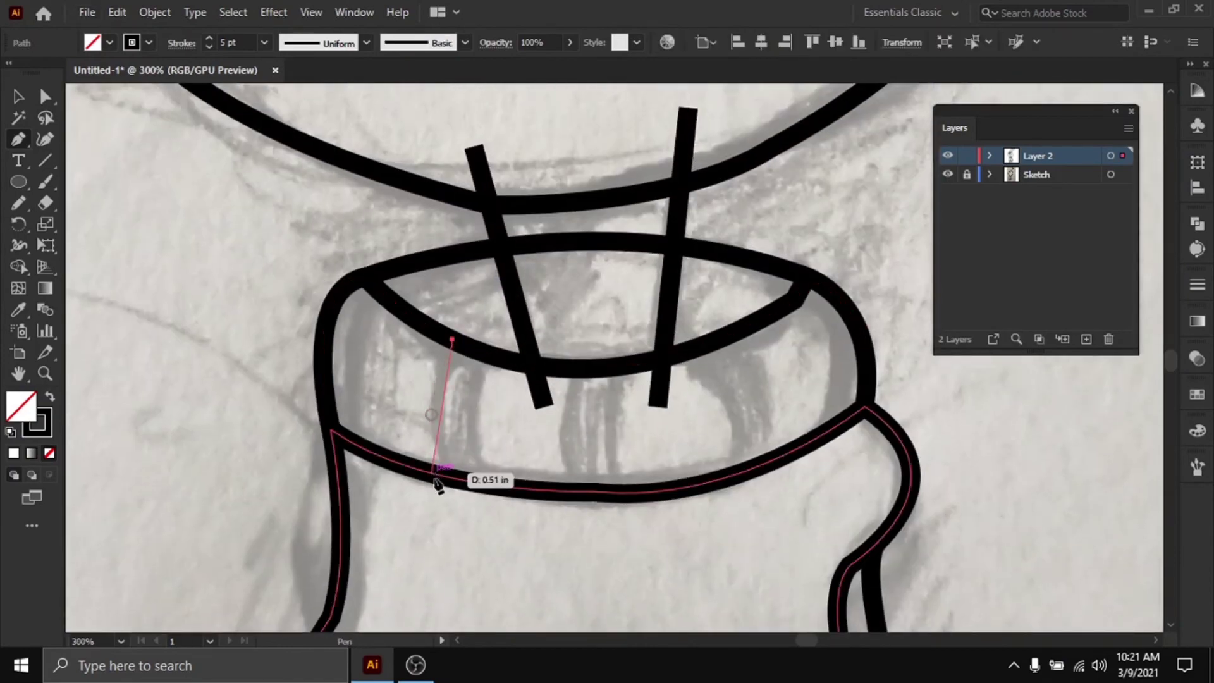
{"action": "left_click_drag", "start_coordinate": [433, 473], "coordinate": [466, 549]}
{"action": "left_click", "coordinate": [433, 473]}
{"action": "left_click", "coordinate": [474, 483]}
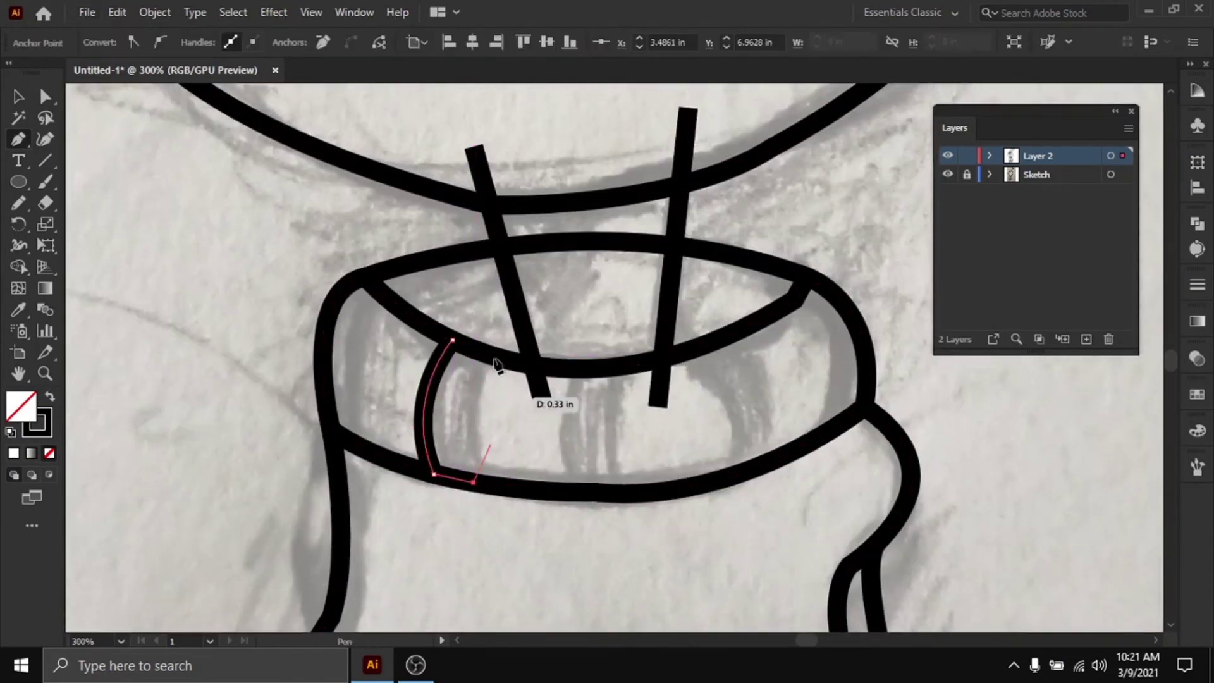
{"action": "left_click_drag", "start_coordinate": [485, 353], "coordinate": [520, 353]}
{"action": "key", "text": "Escape"}
Draw the collar's middle stripe as two slightly curved lines from the opening's front edge to the collar's lower edge
{"action": "left_click_drag", "start_coordinate": [567, 430], "coordinate": [447, 414]}
{"action": "left_click", "coordinate": [456, 354]}
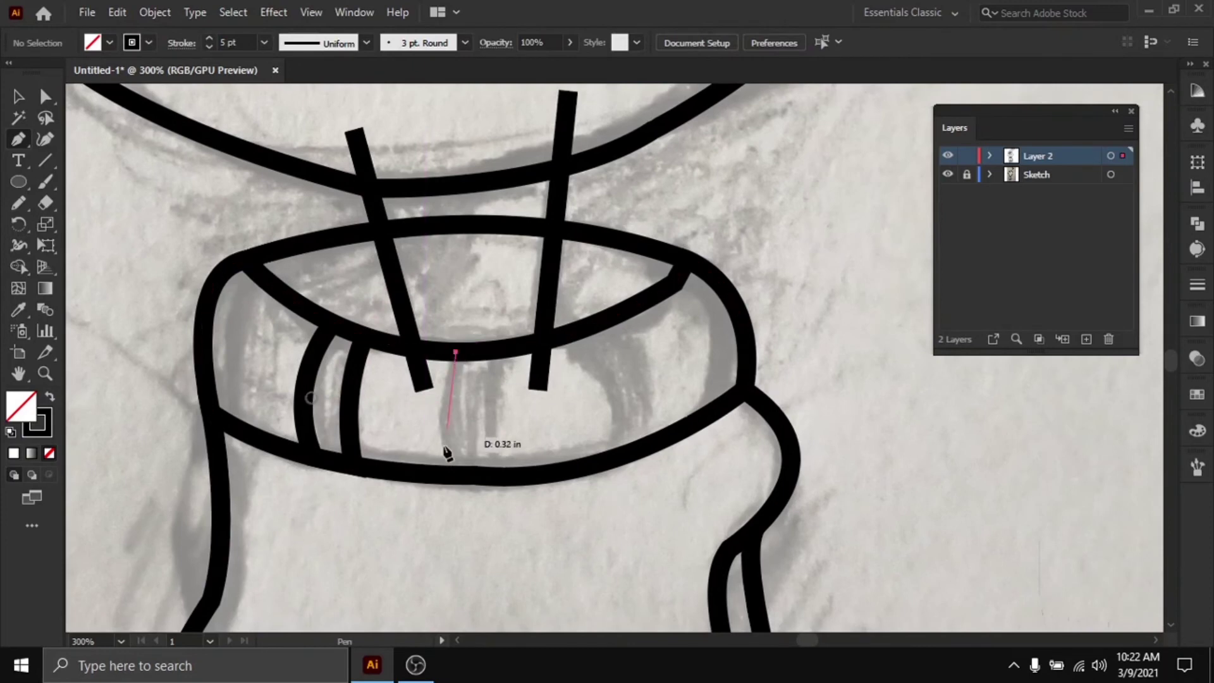
{"action": "left_click_drag", "start_coordinate": [444, 467], "coordinate": [466, 498]}
{"action": "key", "text": "Escape"}
{"action": "left_click", "coordinate": [499, 477]}
{"action": "left_click", "coordinate": [499, 348]}
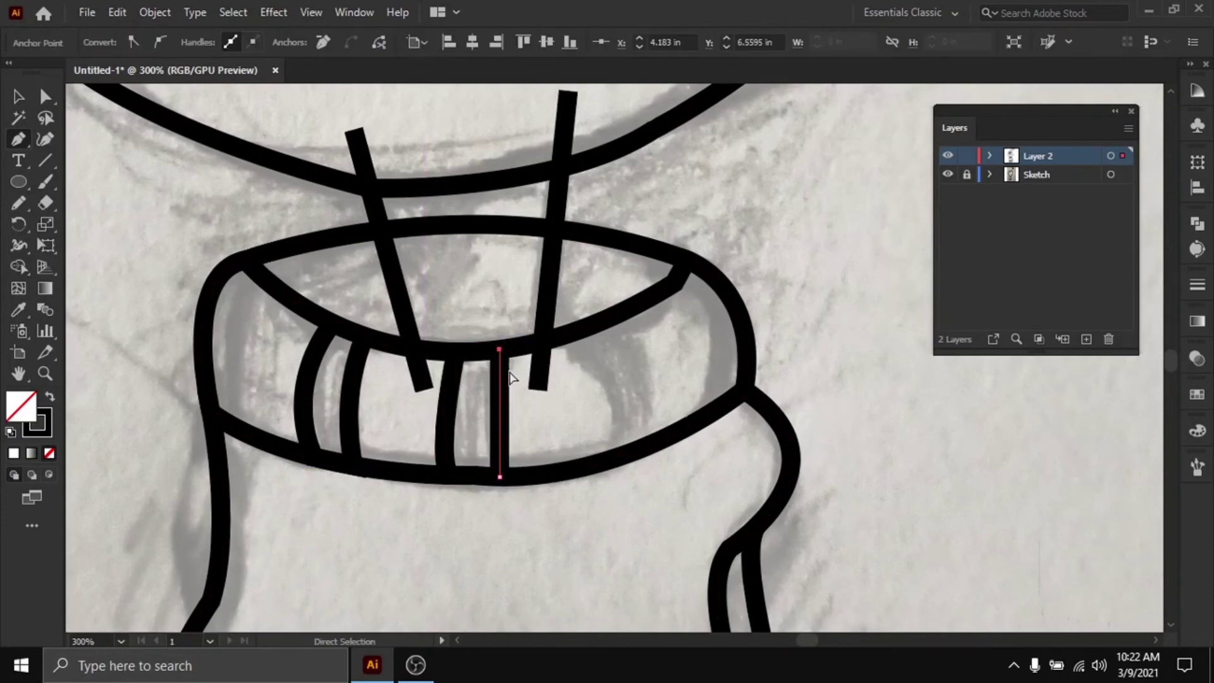
{"action": "key", "text": "ctrl+z"}
{"action": "left_click_drag", "start_coordinate": [499, 348], "coordinate": [523, 416]}
{"action": "key", "text": "Escape"}
Draw the collar's right stripe as two curved lines bowing outward from the opening's front edge to the lower edge
{"action": "left_click_drag", "start_coordinate": [588, 346], "coordinate": [485, 349]}
{"action": "left_click", "coordinate": [466, 339]}
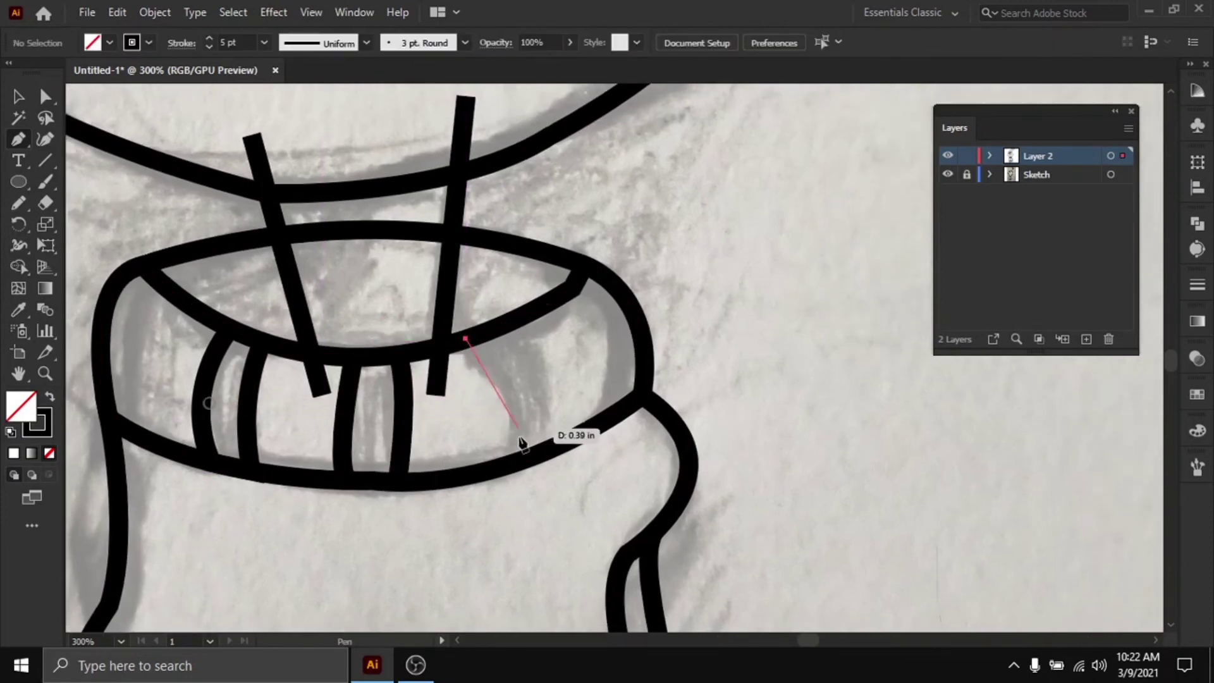
{"action": "left_click_drag", "start_coordinate": [525, 458], "coordinate": [490, 544]}
{"action": "key", "text": "Escape"}
{"action": "left_click", "coordinate": [466, 339]}
{"action": "key", "text": "Escape"}
{"action": "left_click", "coordinate": [511, 323]}
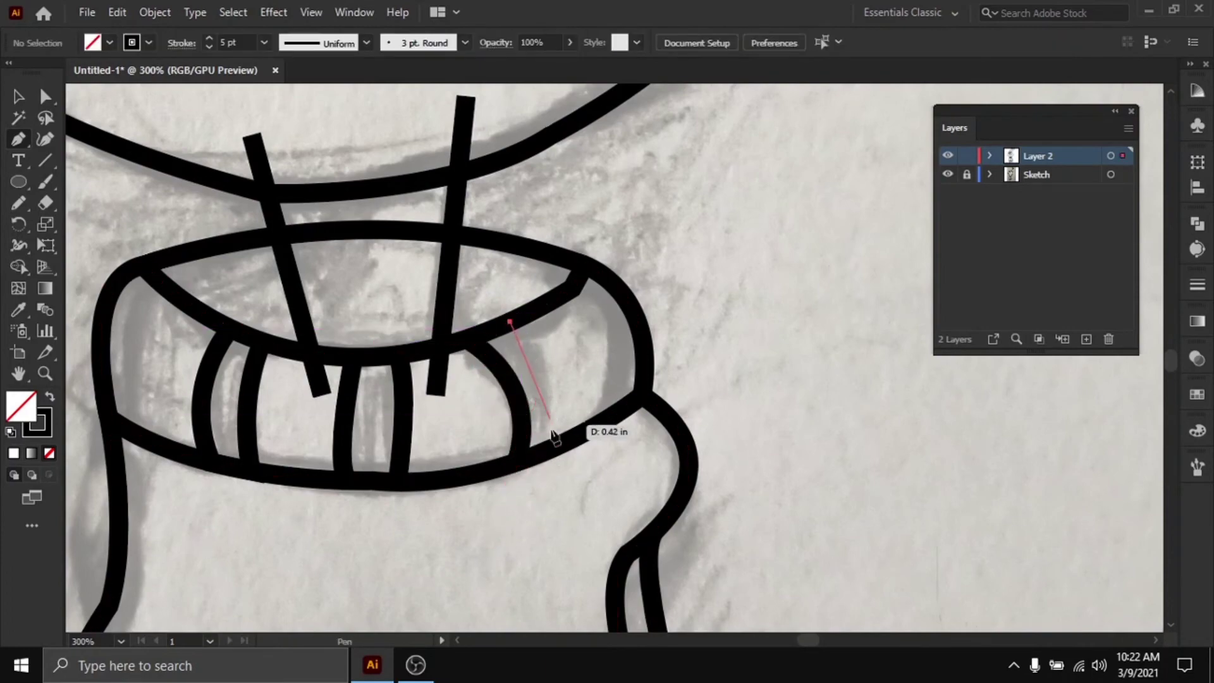
{"action": "left_click_drag", "start_coordinate": [560, 445], "coordinate": [543, 529]}
{"action": "key", "text": "Escape"}
Examine the traced line art over the whole character, from the antennae down to the drips
{"action": "scroll", "coordinate": [749, 272], "scroll_direction": "down", "scroll_amount": 1}
{"action": "scroll", "coordinate": [756, 190], "scroll_direction": "down", "scroll_amount": 1}
{"action": "left_click_drag", "start_coordinate": [755, 190], "coordinate": [705, 601]}
{"action": "scroll", "coordinate": [688, 260], "scroll_direction": "down", "scroll_amount": 1}
{"action": "left_click_drag", "start_coordinate": [713, 242], "coordinate": [705, 257]}
{"action": "left_click_drag", "start_coordinate": [739, 313], "coordinate": [680, 236]}
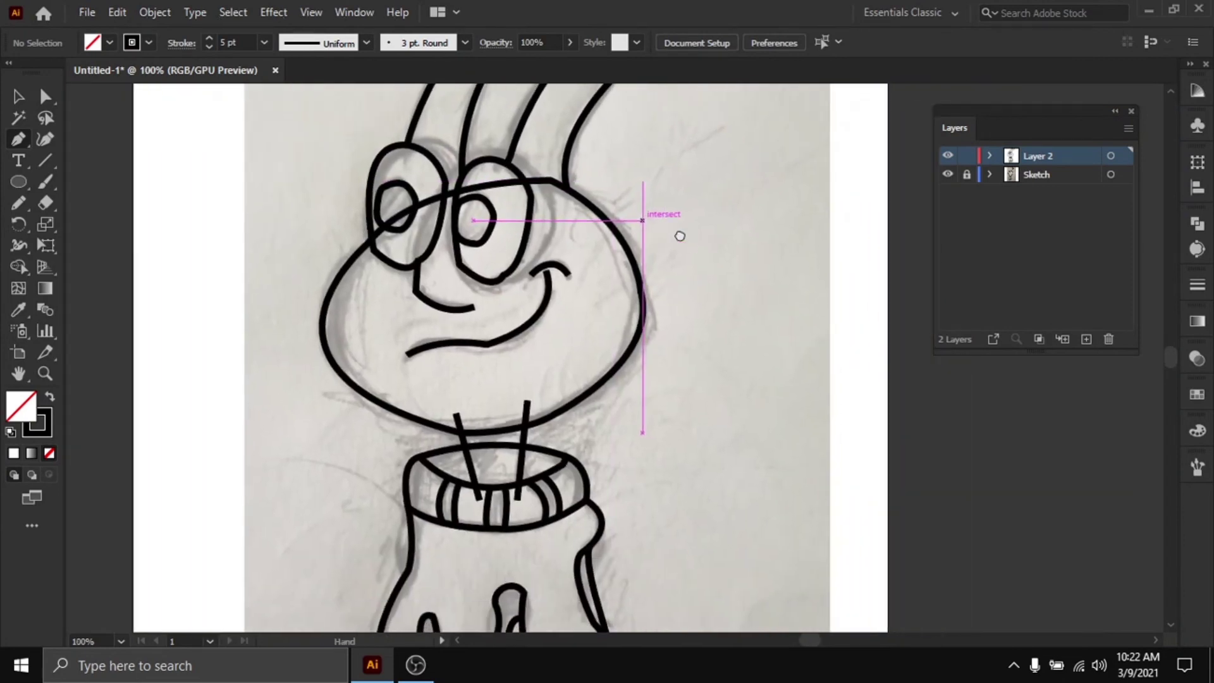
{"action": "scroll", "coordinate": [678, 234], "scroll_direction": "down", "scroll_amount": 1}
{"action": "mouse_move", "coordinate": [707, 313]}
{"action": "left_mouse_down"}
{"action": "mouse_move", "coordinate": [690, 281]}
{"action": "mouse_move", "coordinate": [653, 342]}
{"action": "mouse_move", "coordinate": [588, 337]}
{"action": "left_mouse_up"}
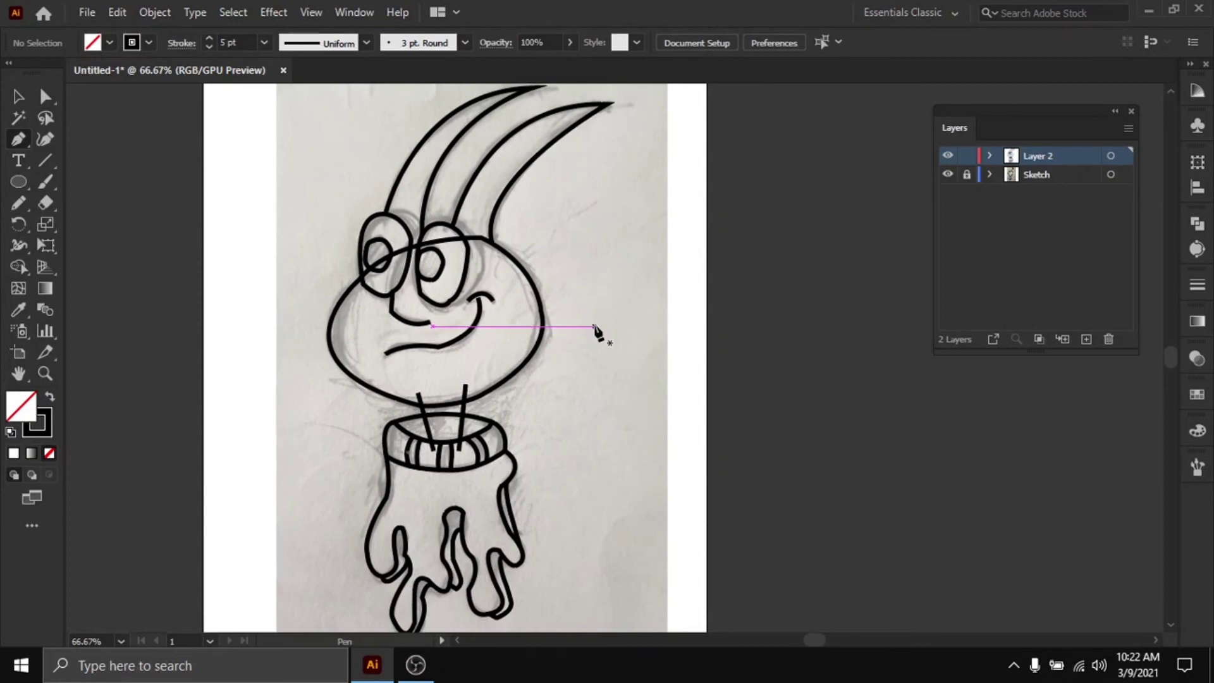
{"action": "left_click_drag", "start_coordinate": [599, 330], "coordinate": [580, 314]}
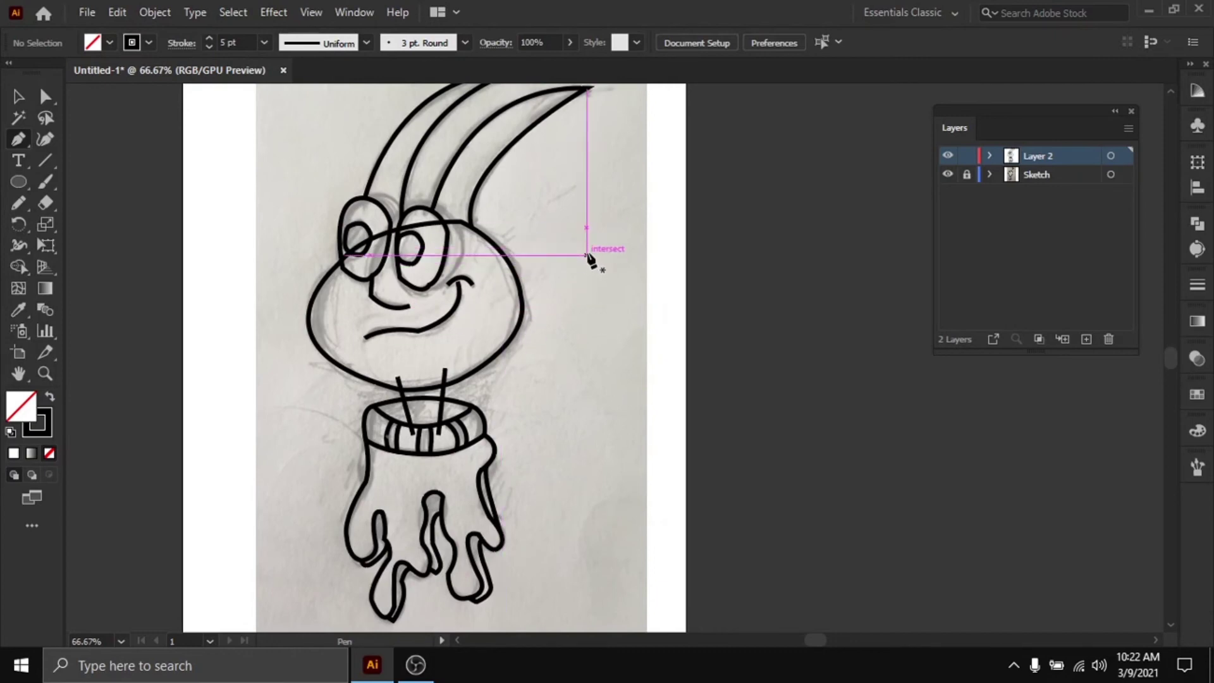
Set the stroke weight for new paths to 6 pt
{"action": "left_click", "coordinate": [206, 35]}
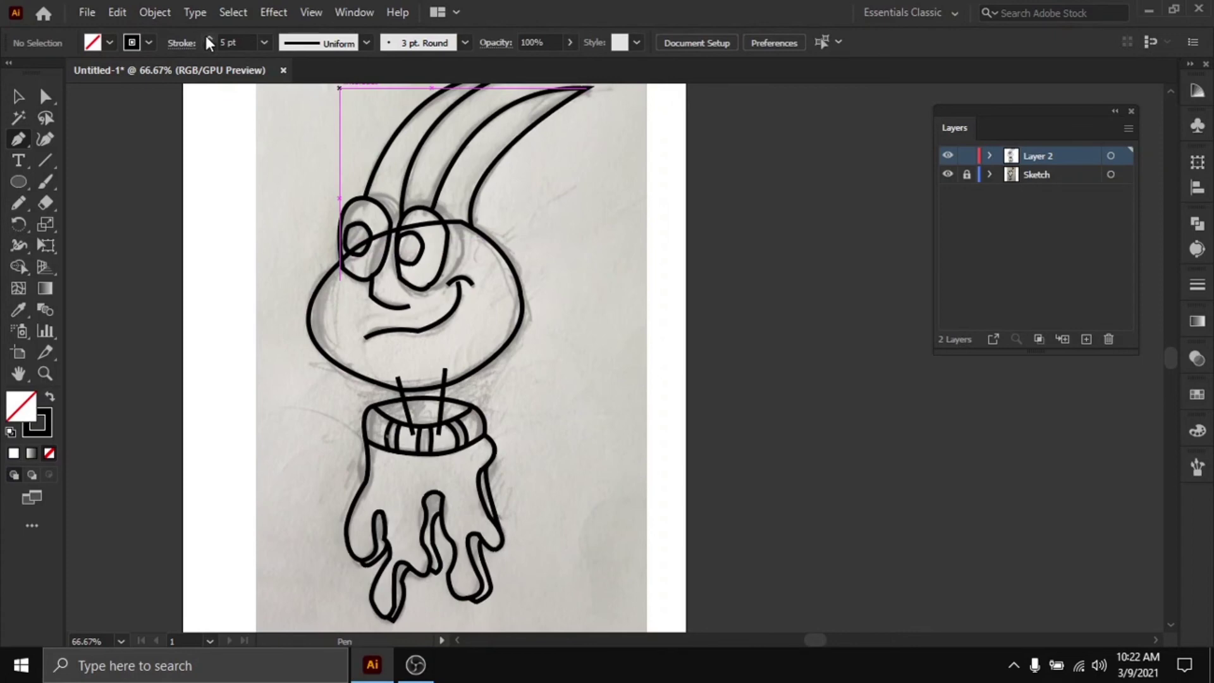
Try a zigzag test path with straight segments in the empty area beside the character's head
{"action": "left_click", "coordinate": [522, 213]}
{"action": "left_click", "coordinate": [614, 214]}
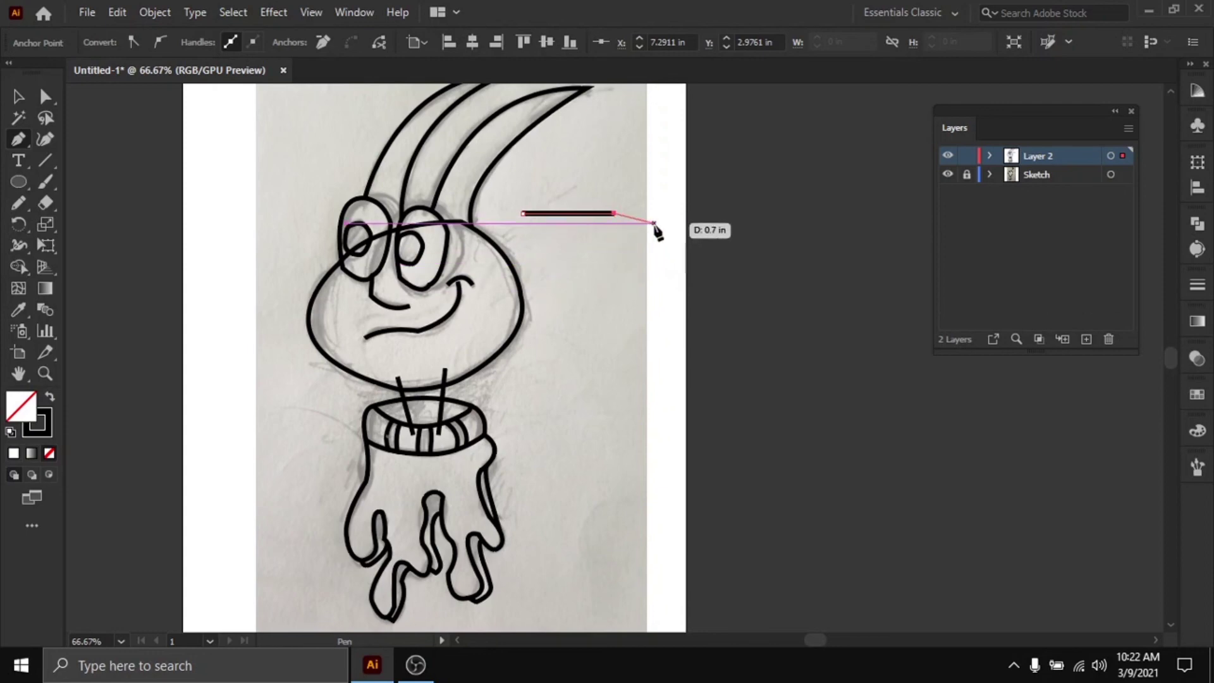
{"action": "left_click", "coordinate": [702, 219]}
{"action": "left_click", "coordinate": [586, 292]}
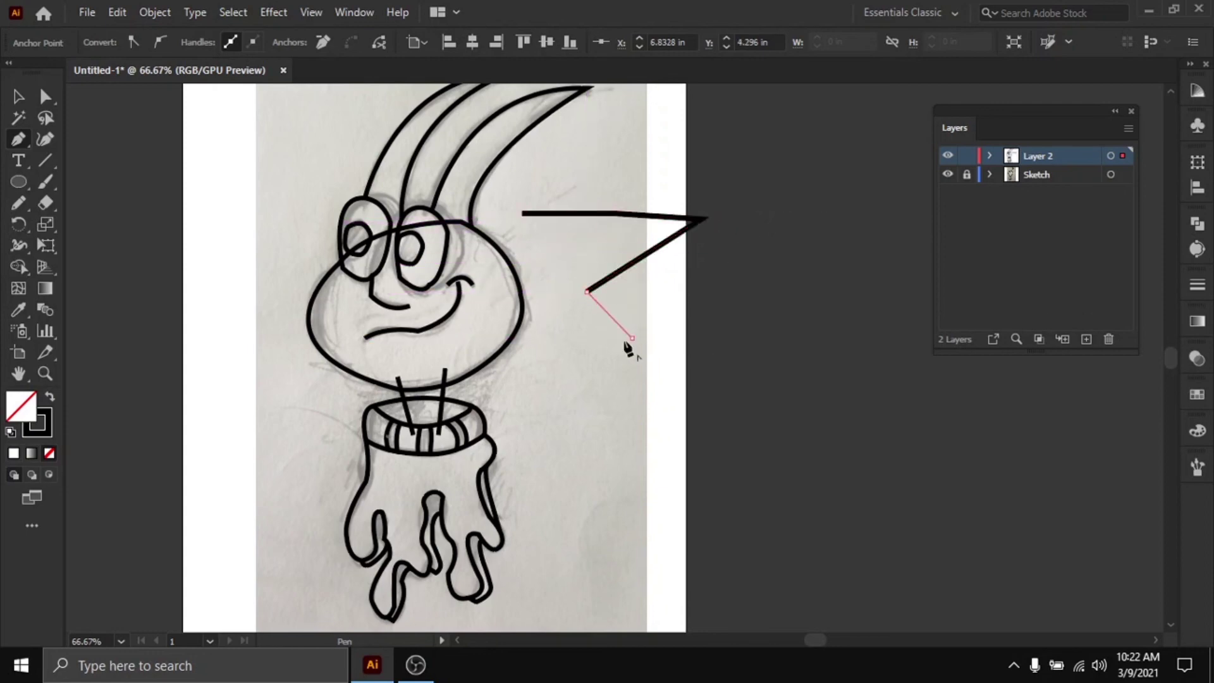
{"action": "left_click", "coordinate": [632, 338]}
{"action": "left_click", "coordinate": [576, 376]}
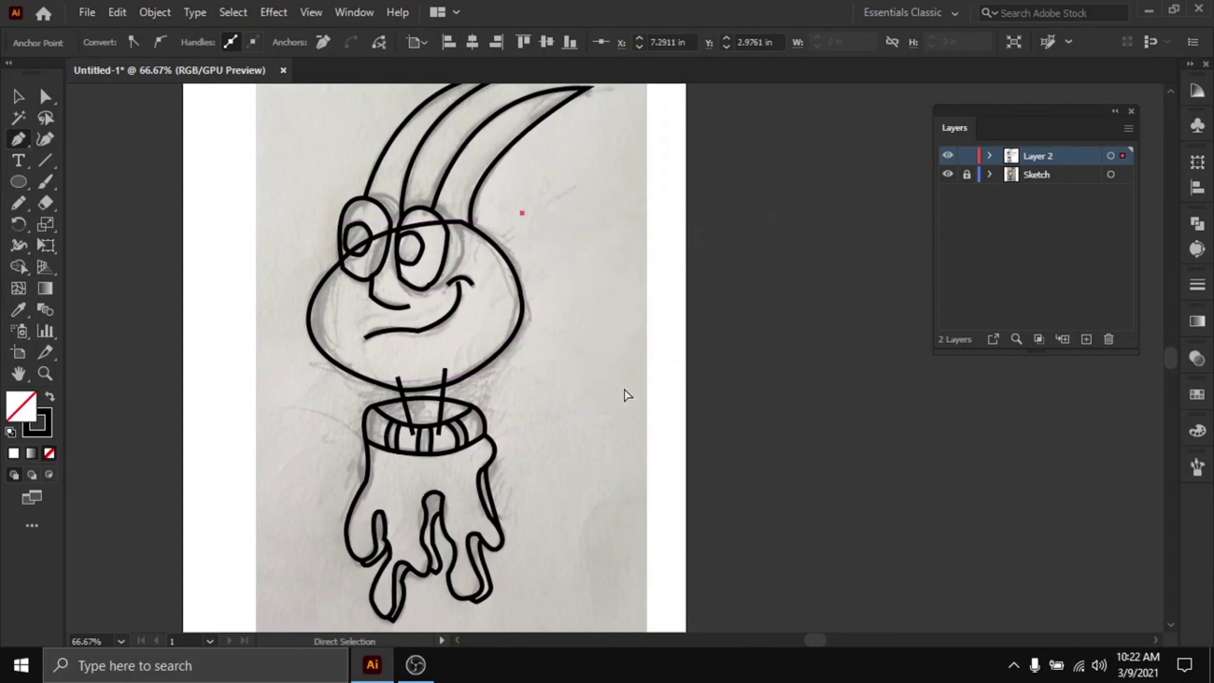
{"action": "left_click", "coordinate": [625, 393], "text": "ctrl"}
{"action": "mouse_move", "coordinate": [624, 393]}
{"action": "left_mouse_down"}
{"action": "mouse_move", "coordinate": [658, 330]}
{"action": "mouse_move", "coordinate": [663, 357]}
{"action": "left_mouse_up"}
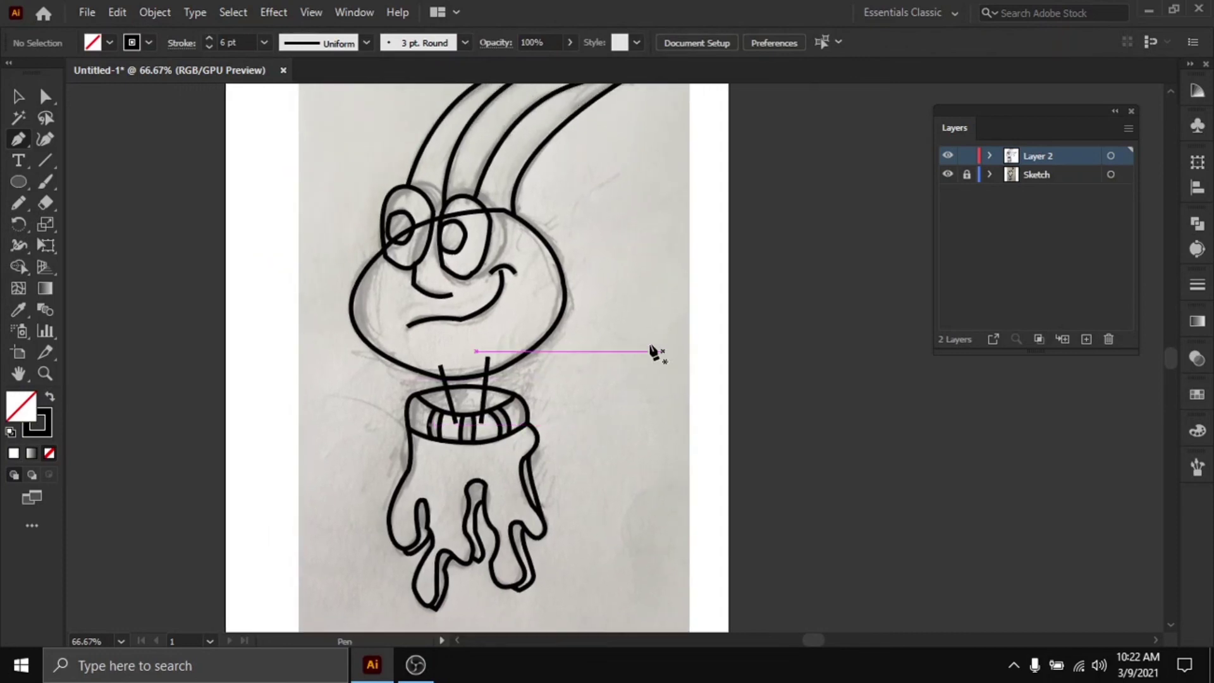
{"action": "key", "text": "ctrl+minus"}
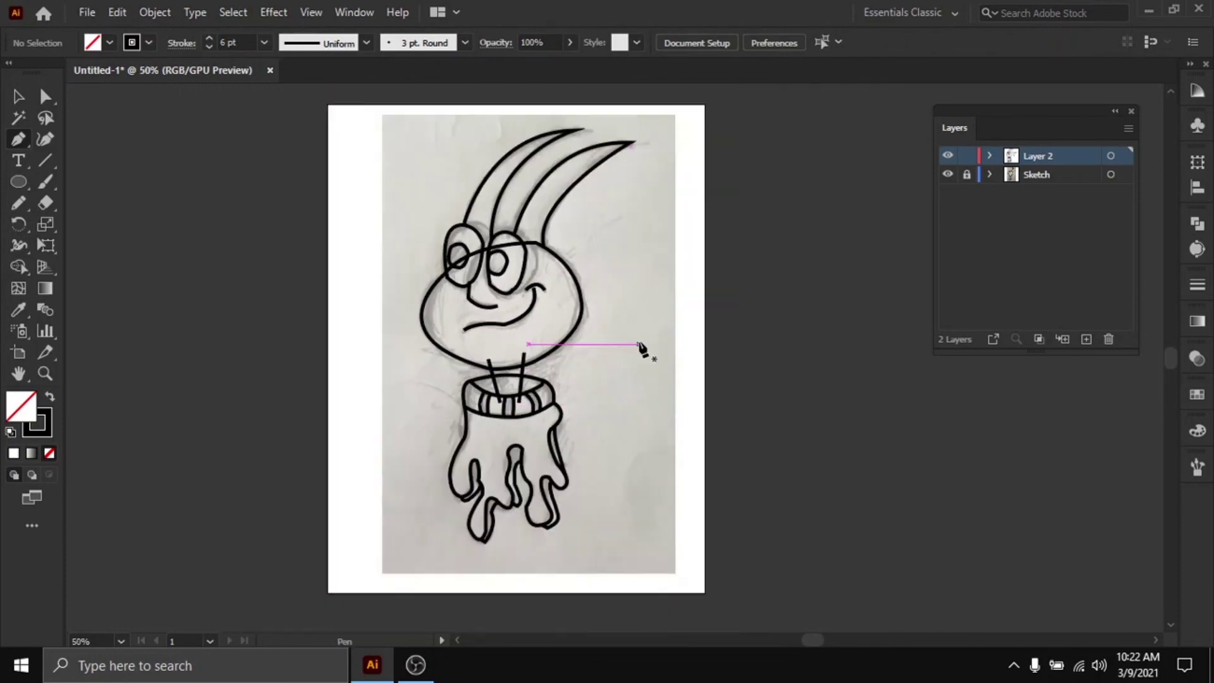